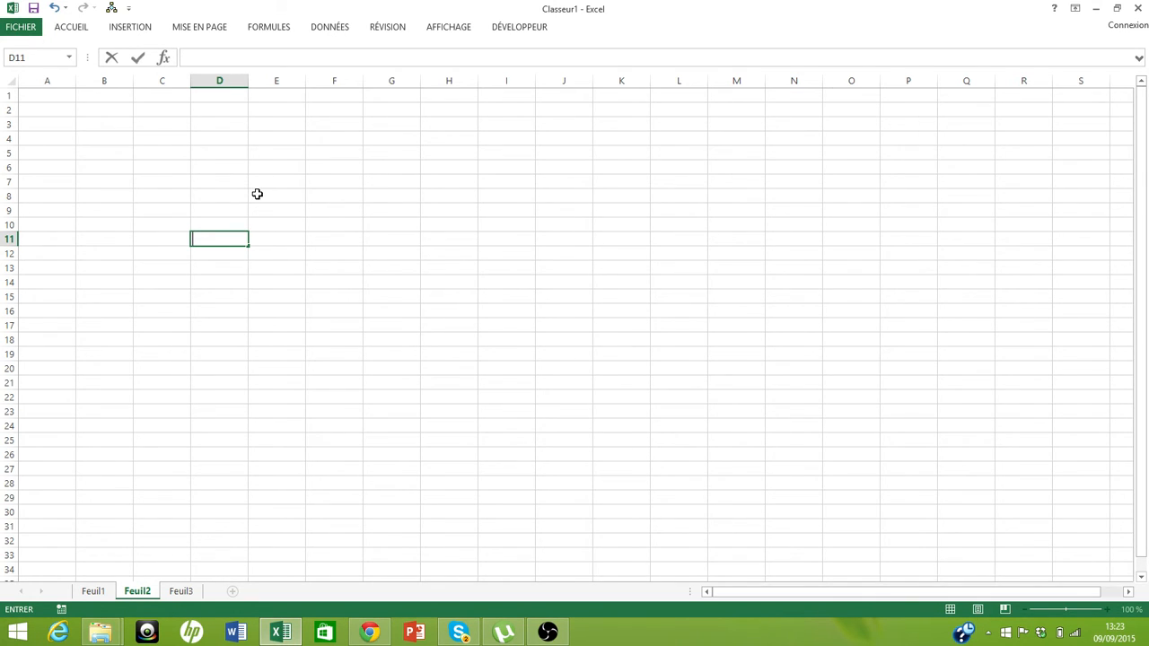
Browse through the workbook's sheet tabs and return to Feuil1
click(99, 591)
click(150, 591)
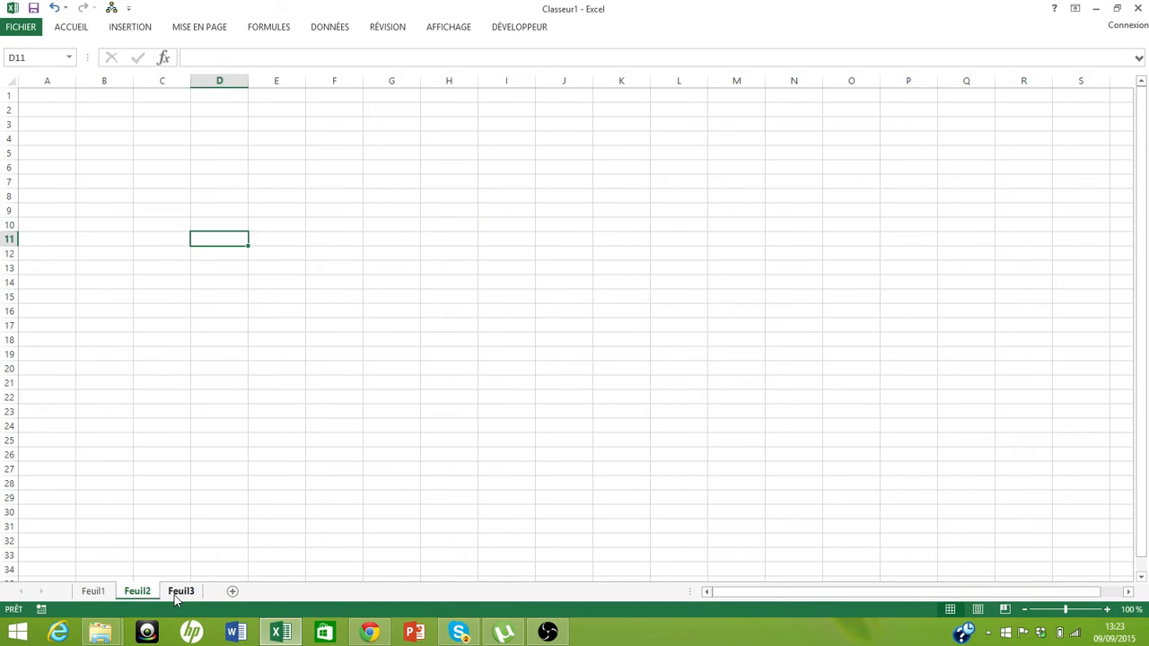
click(174, 595)
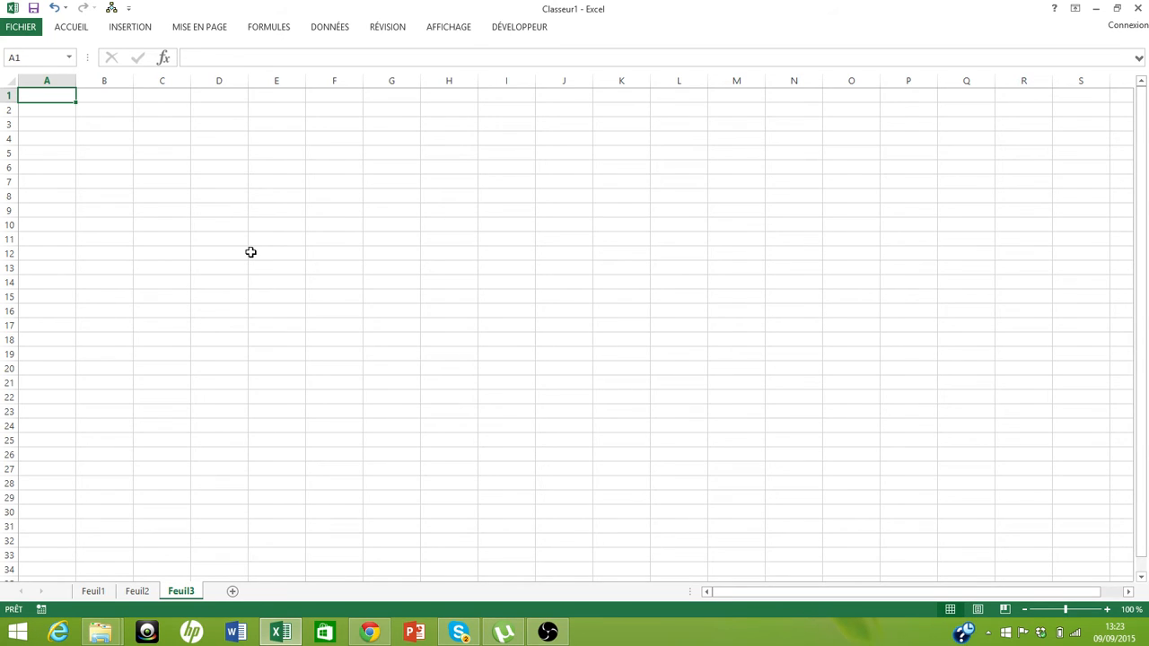
click(95, 592)
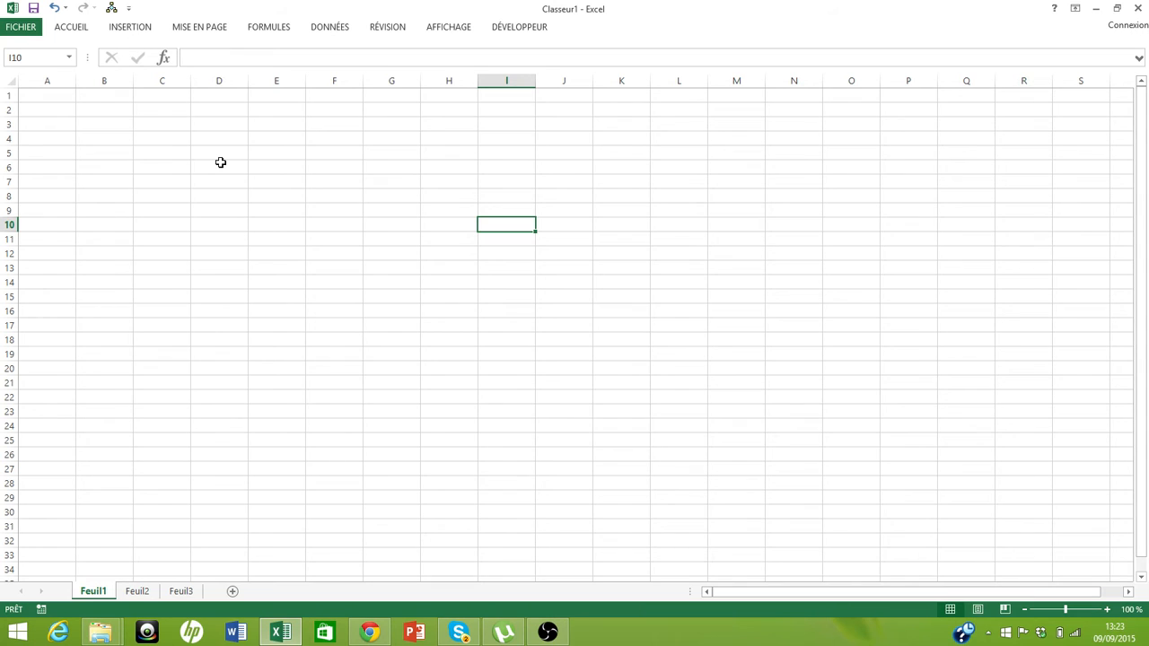
click(139, 29)
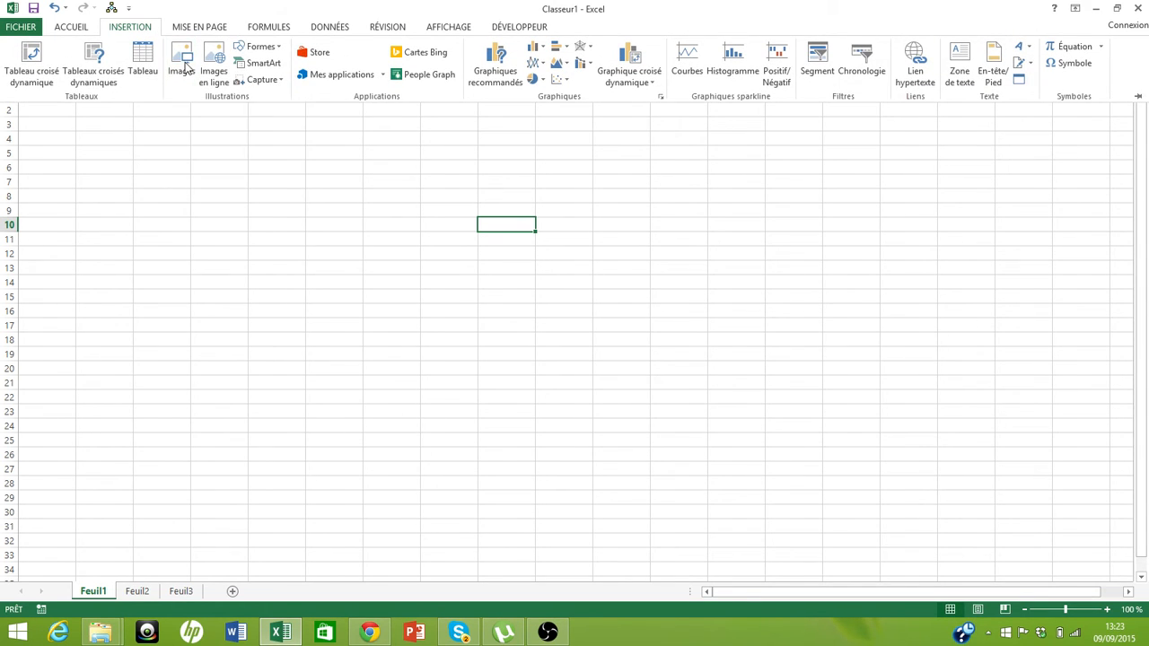
click(181, 52)
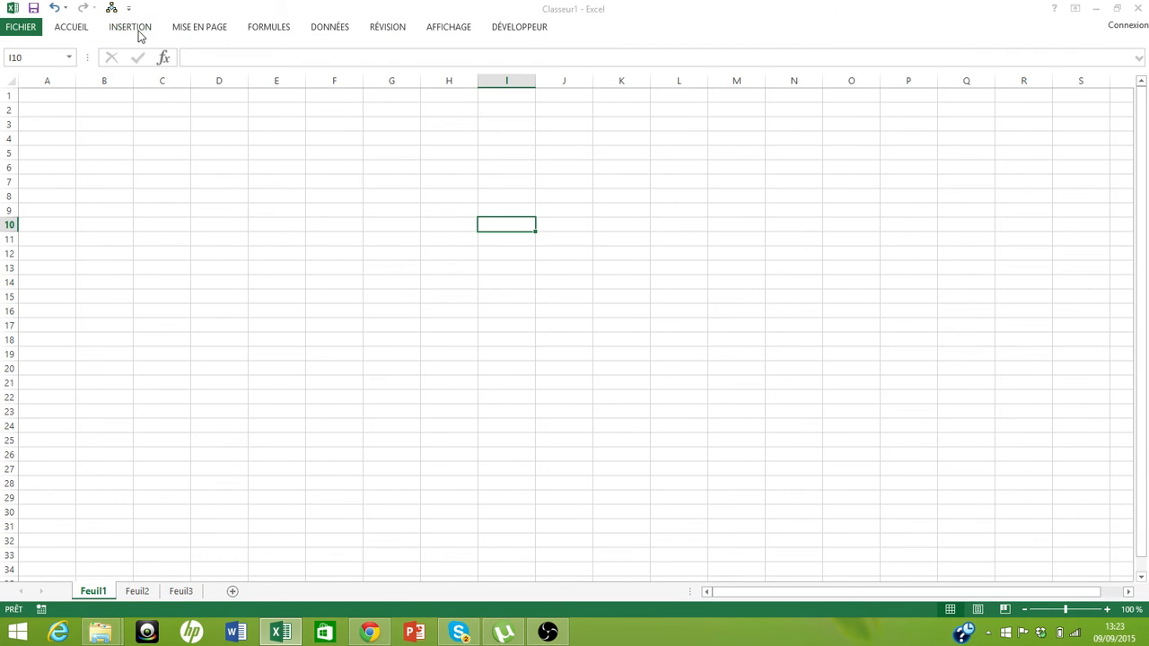
click(556, 10)
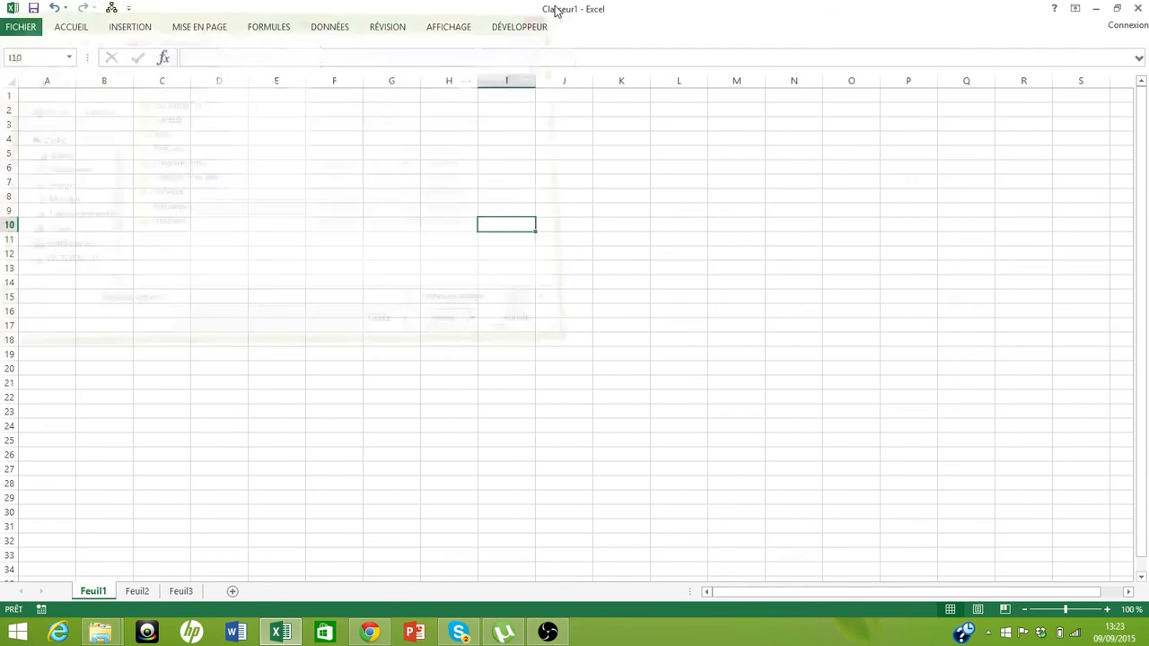
Insert a bevel shape on Feuil1 around cells G8 to H10
click(144, 27)
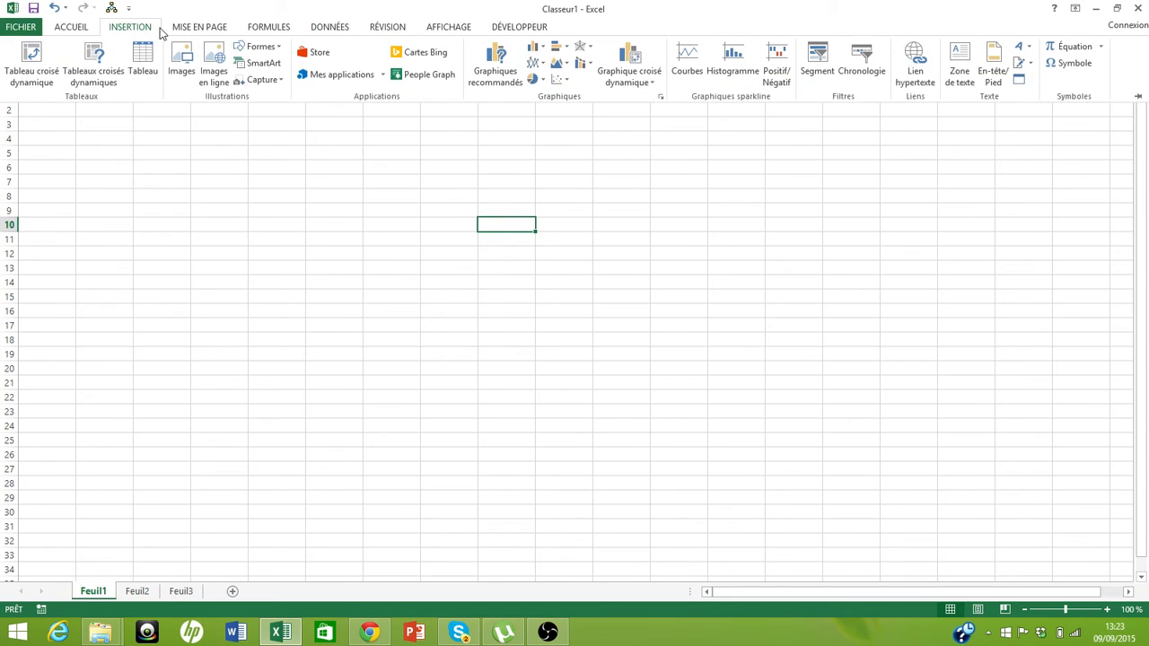
click(270, 49)
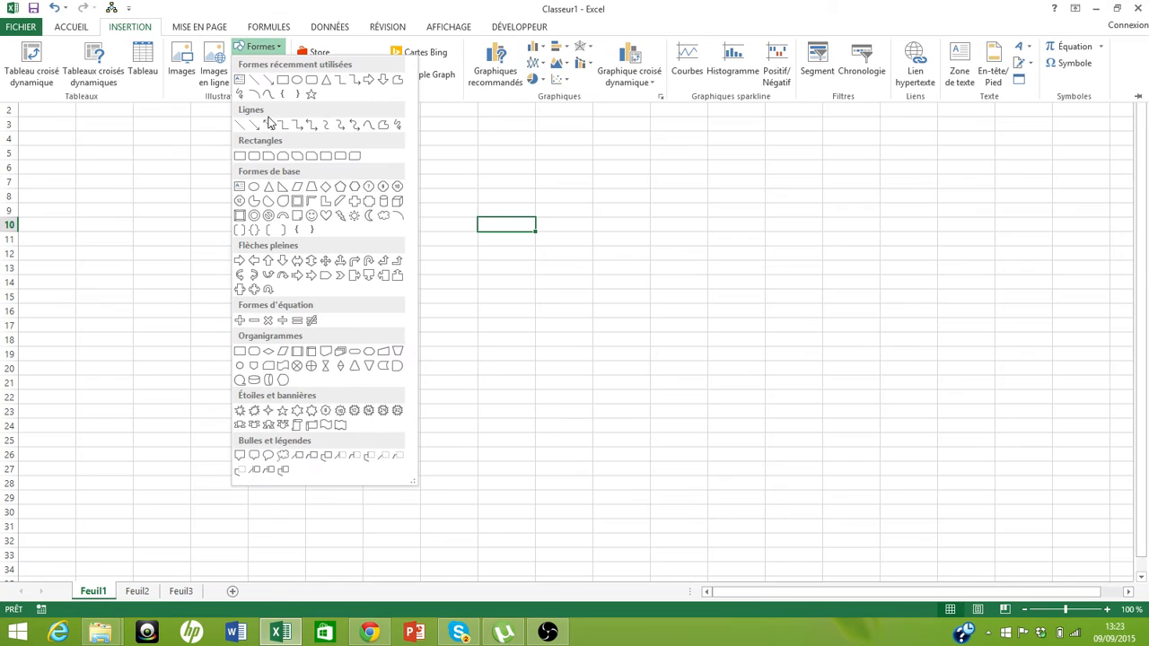
click(242, 215)
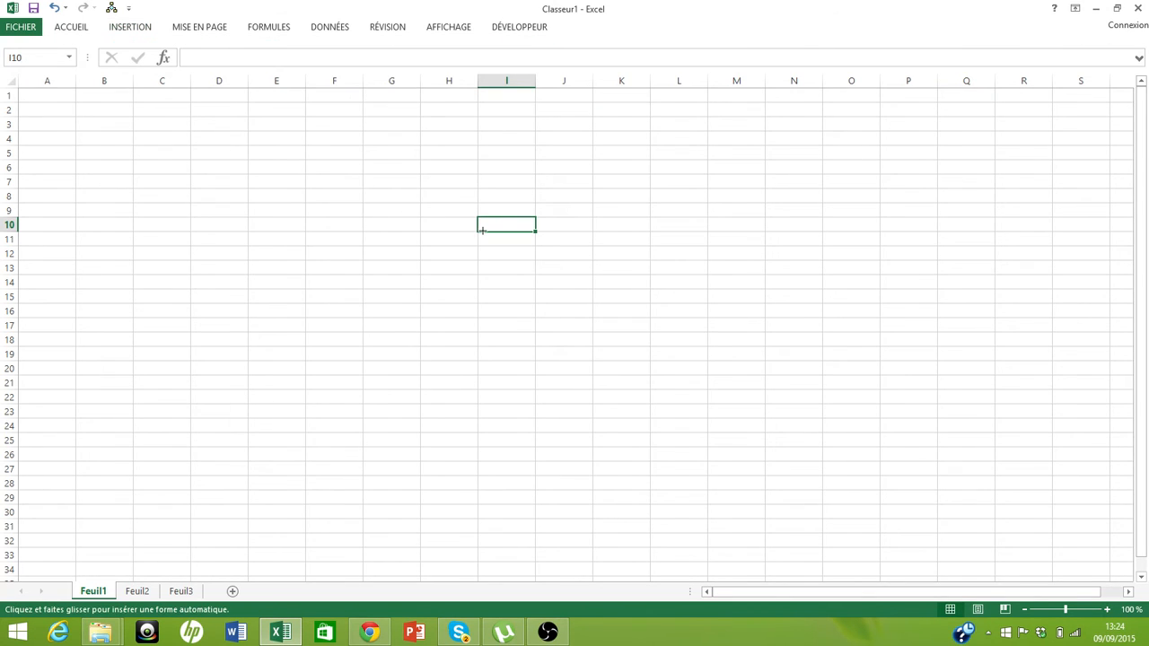
click(398, 195)
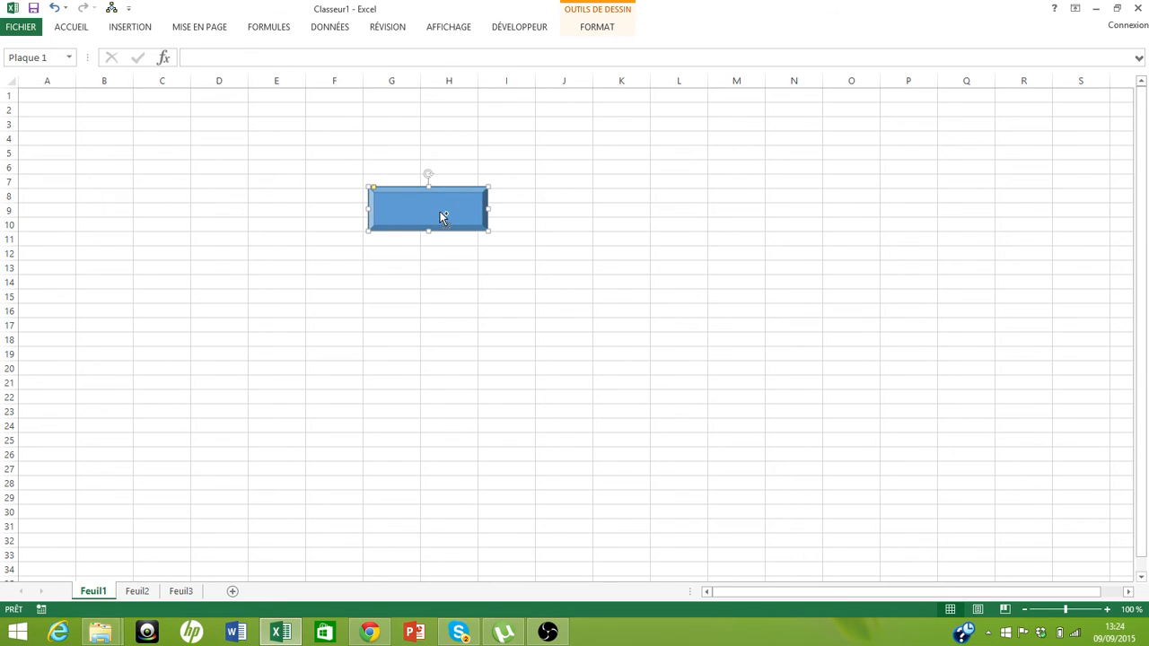
Duplicate the bevel shape twice and line up the three shapes side by side across rows 14 and 15
key(ctrl+d)
key(ctrl+d)
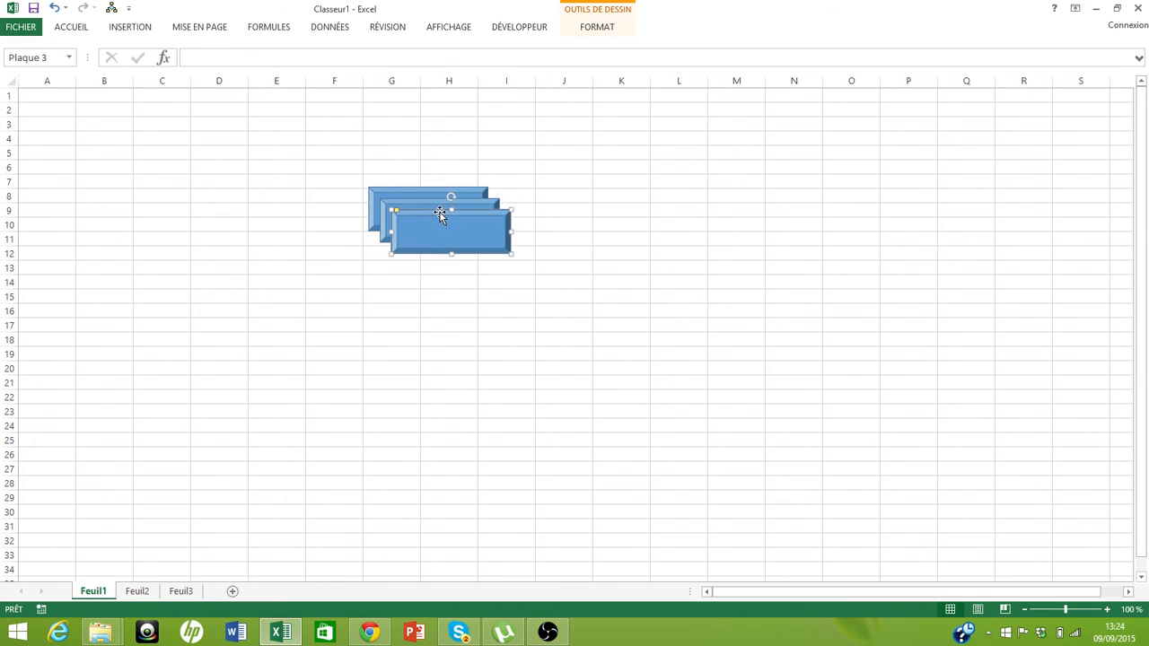
drag(439, 212, 434, 282)
drag(436, 225, 552, 226)
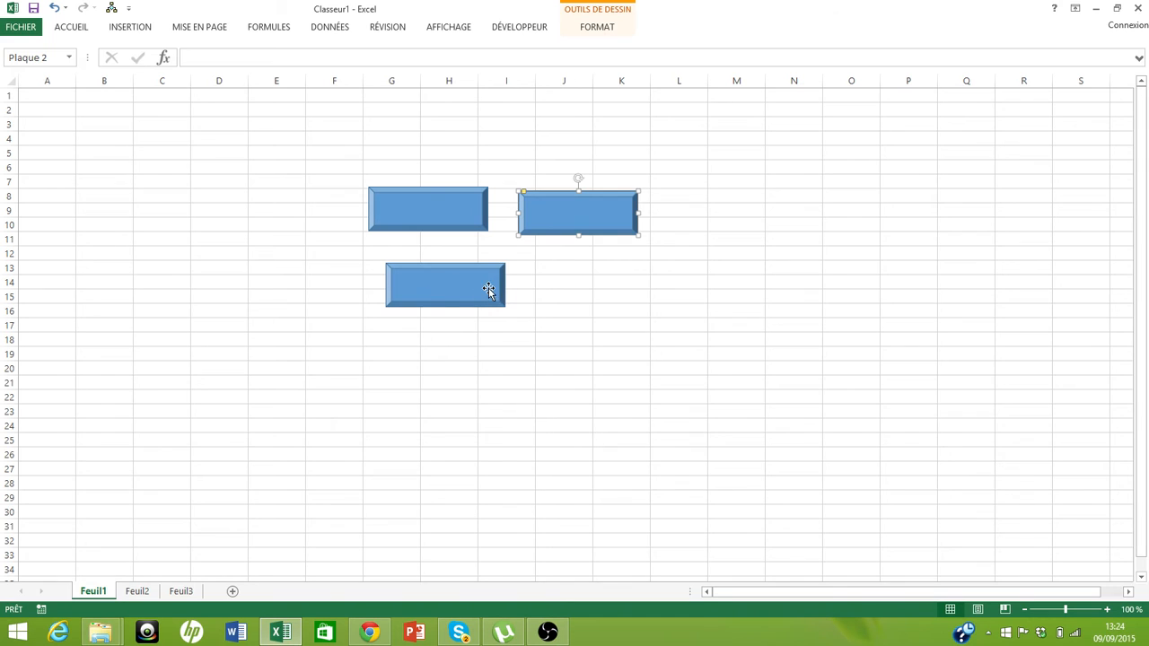
drag(453, 298, 566, 300)
drag(425, 217, 410, 295)
drag(569, 210, 674, 284)
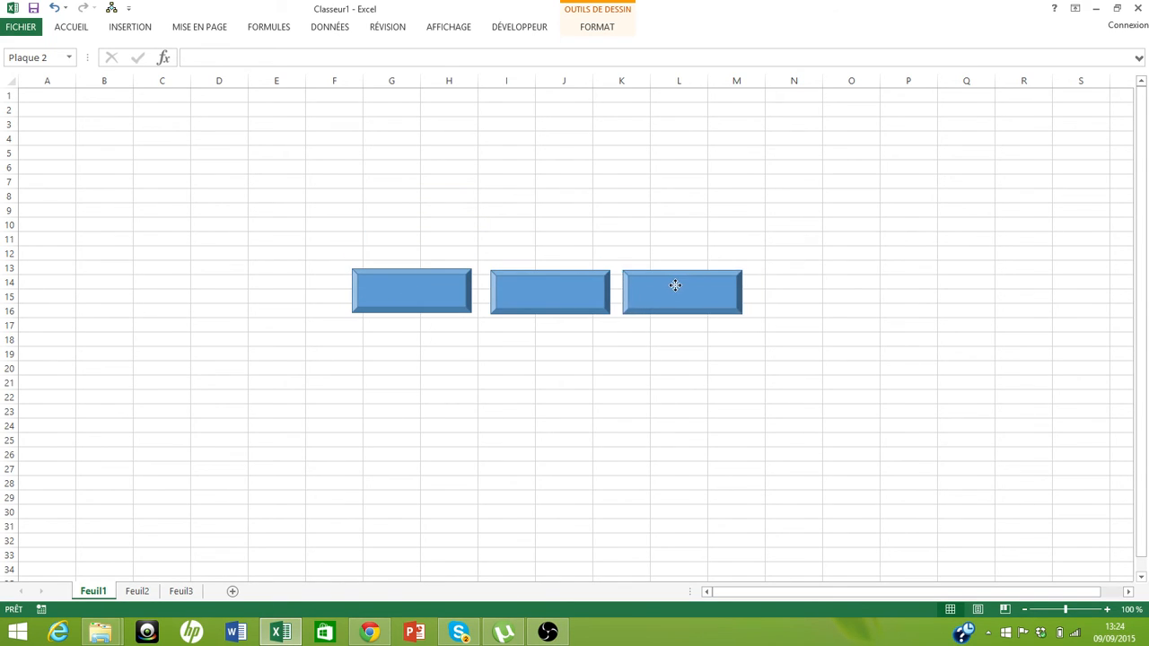
Add a new worksheet and return to Feuil1
click(232, 592)
click(88, 593)
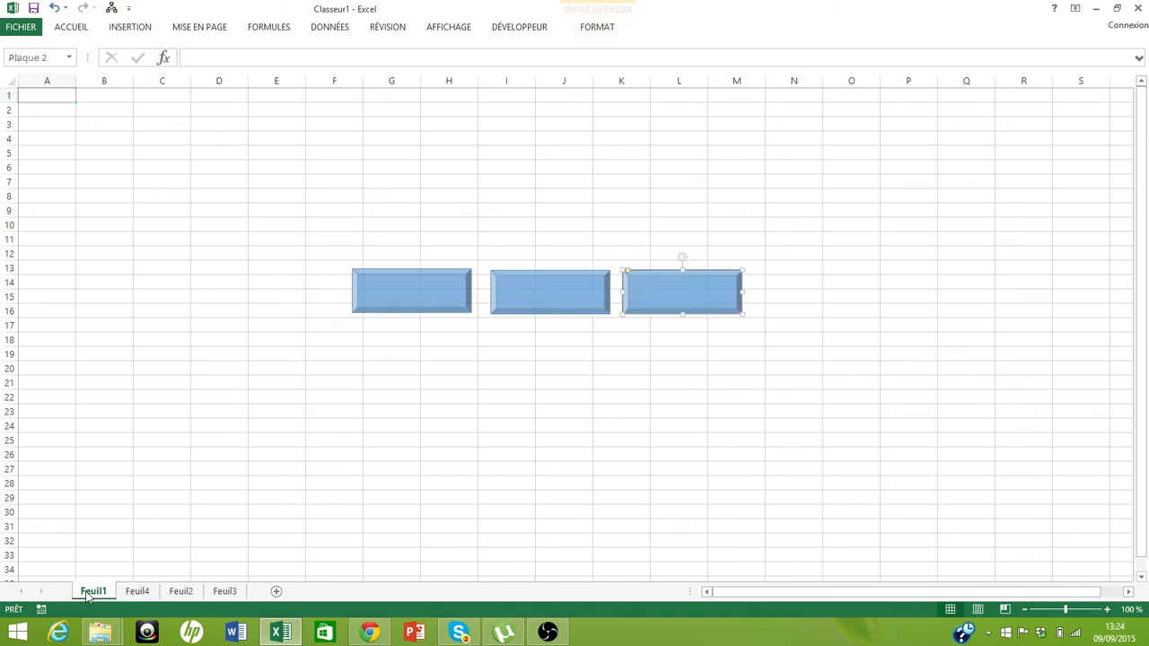
Edit the first shape's text to read FEUIL2
click(386, 291)
right_click(389, 292)
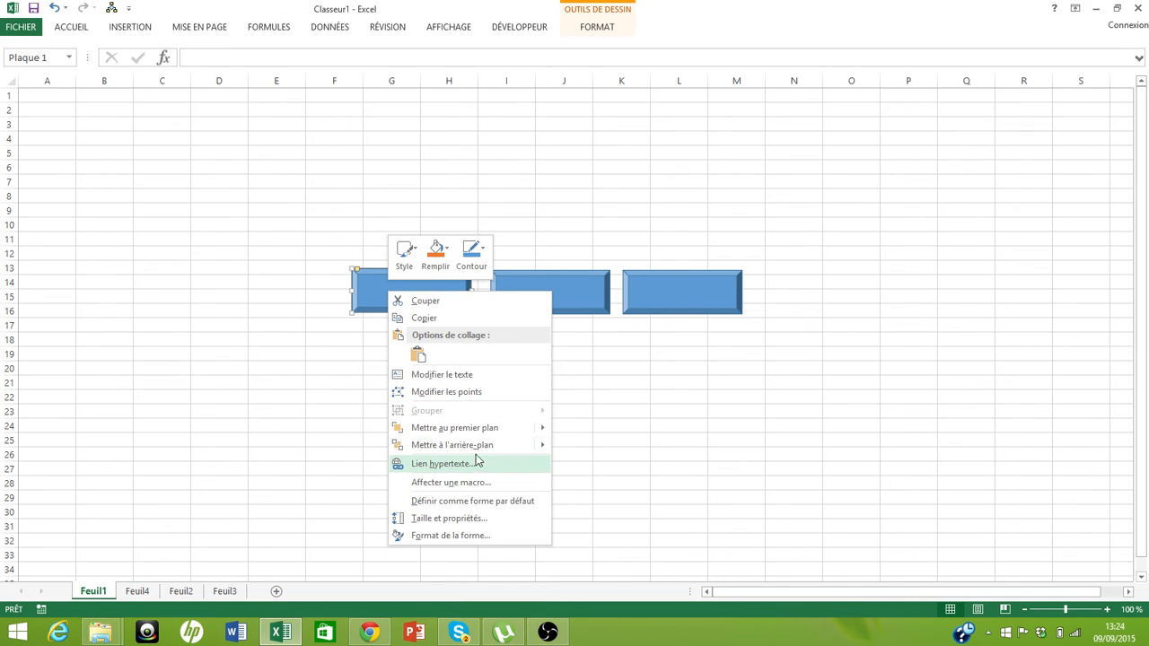
mouse_move(485, 448)
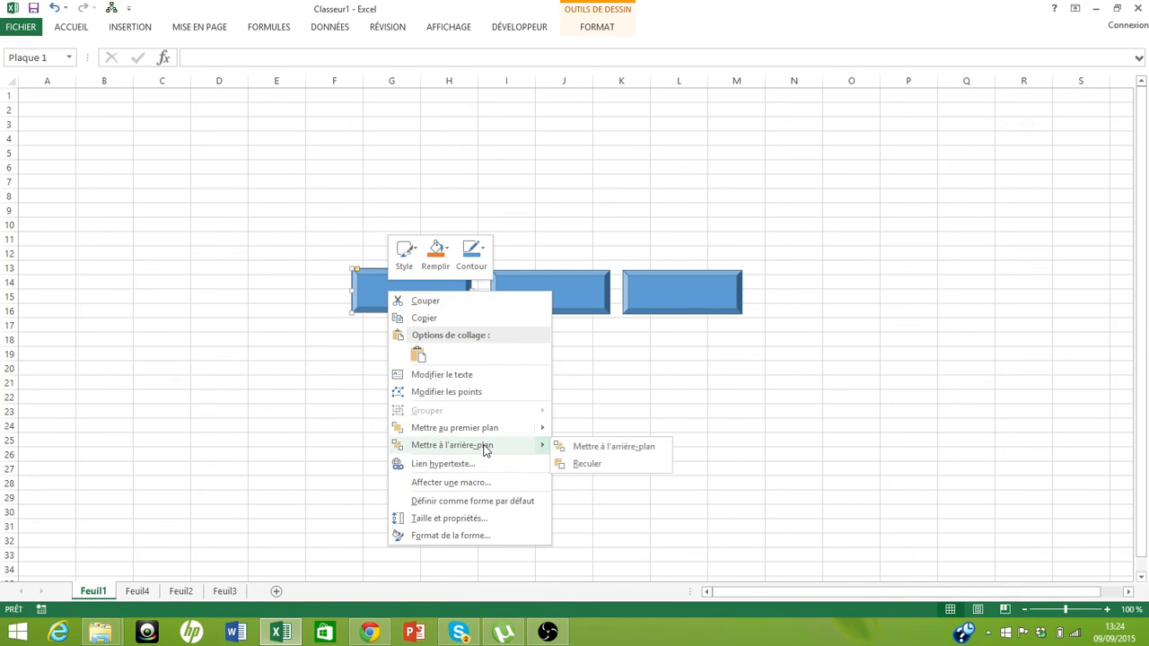
click(459, 374)
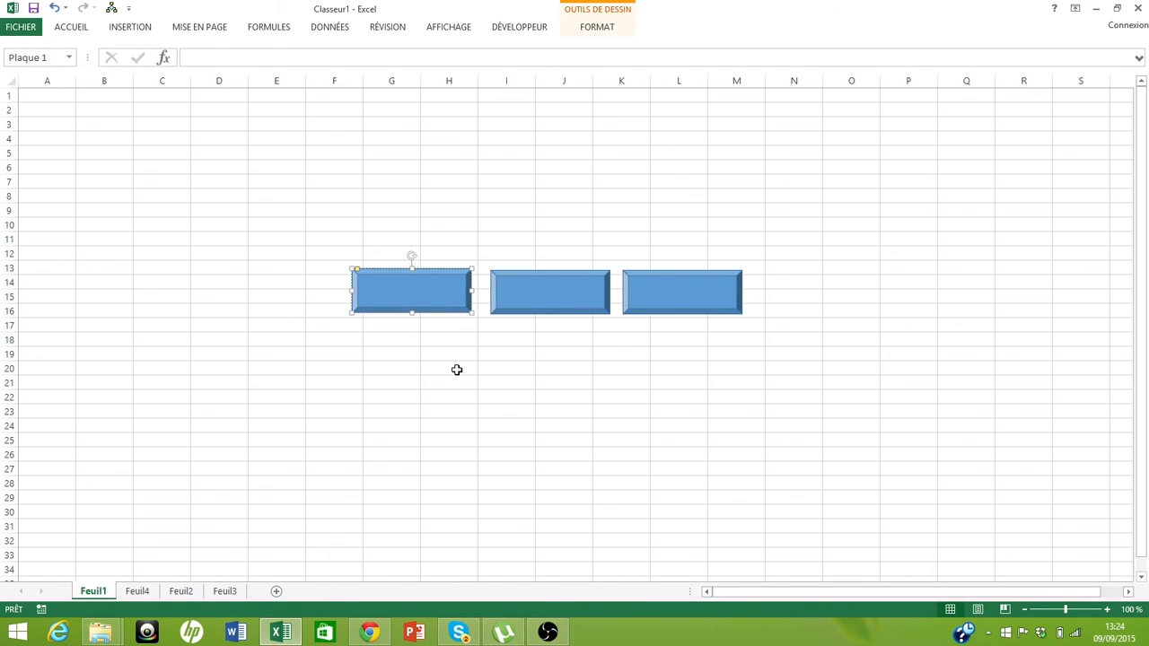
text(FEUIL2)
Edit the middle shape's text to read FEUIL3
click(532, 299)
right_click(535, 300)
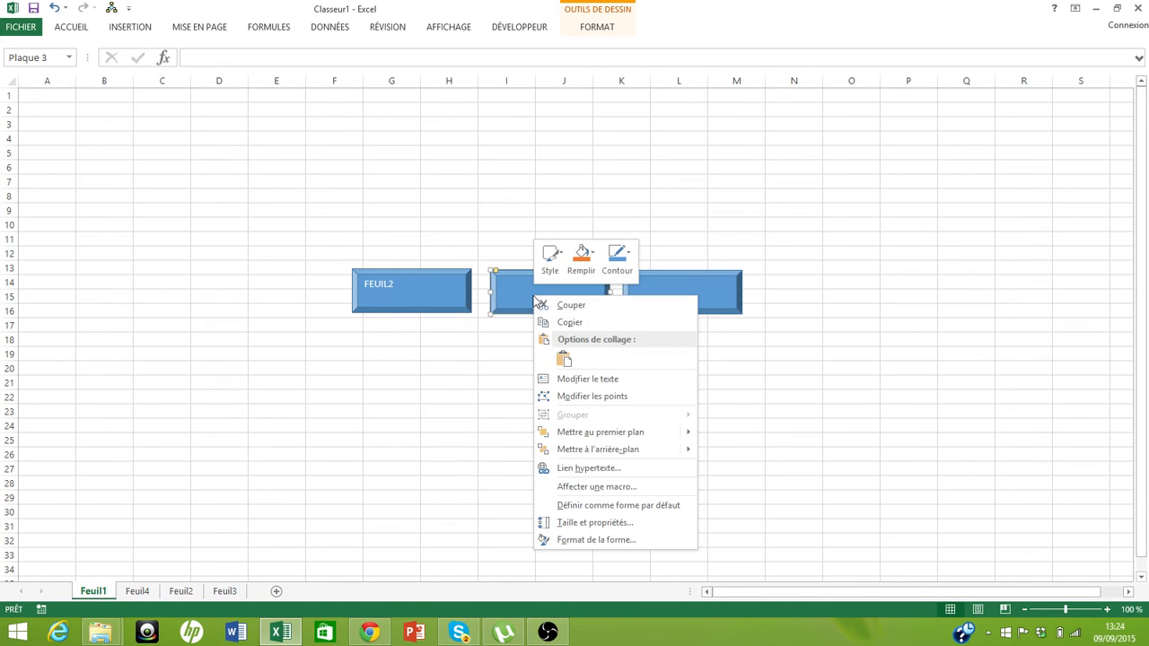
click(578, 380)
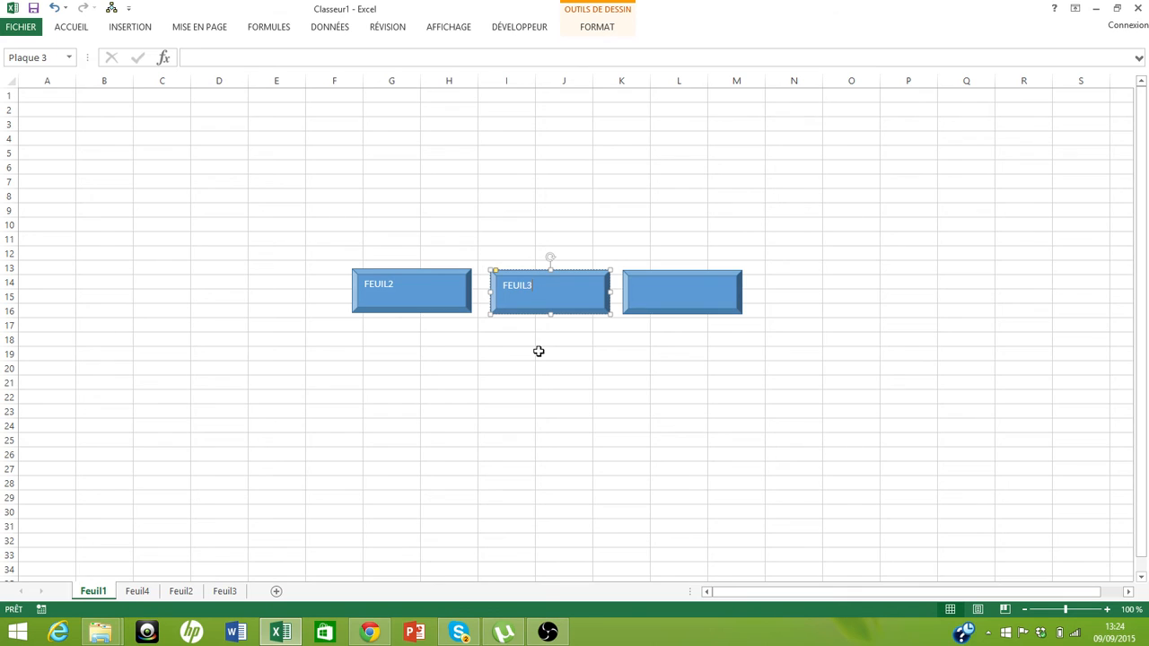
Edit the third shape's text to read FEUIL4
right_click(662, 304)
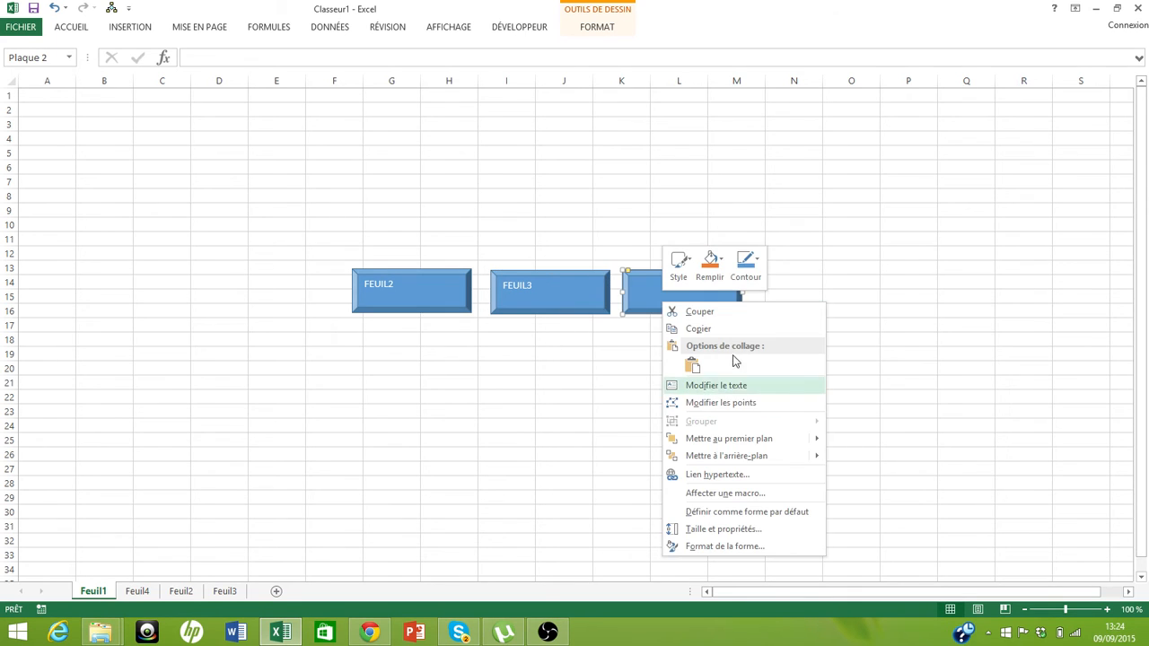
click(734, 388)
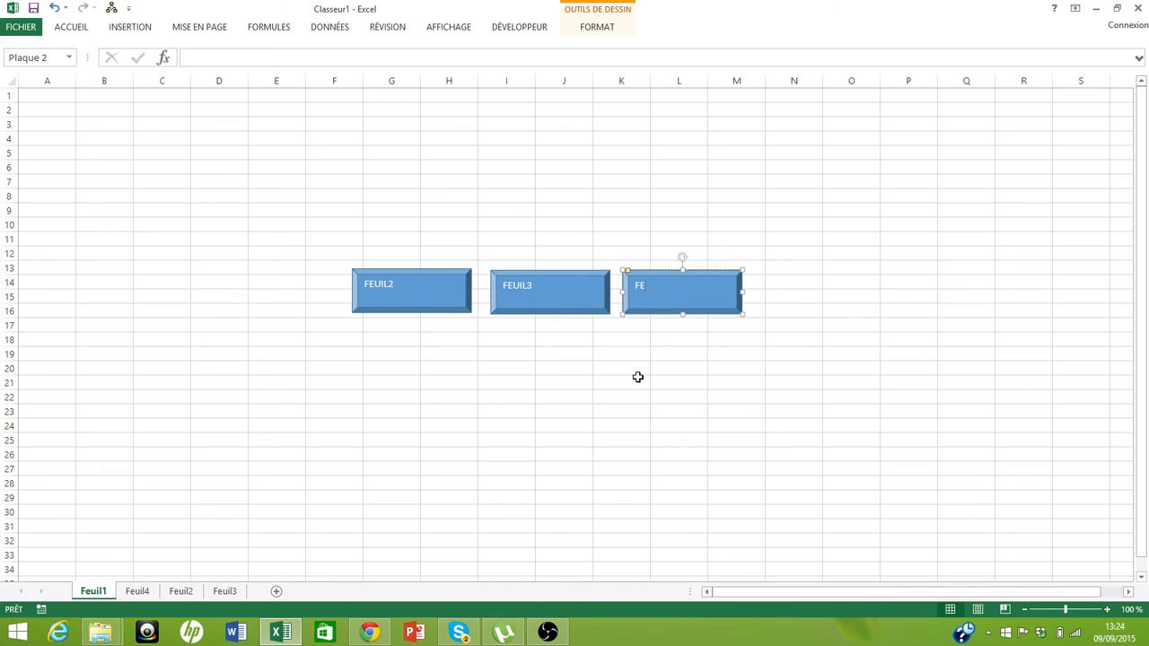
text(FEUIL4)
Center the FEUIL2 shape's text horizontally and vertically
click(423, 298)
right_click(423, 298)
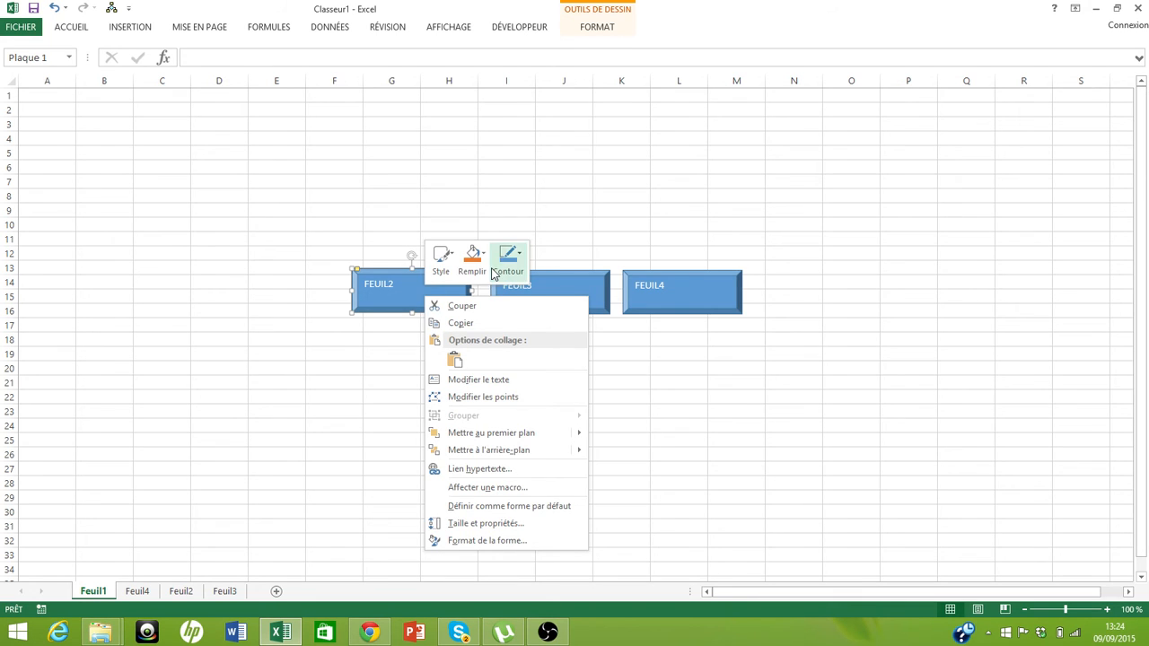
click(387, 291)
click(77, 32)
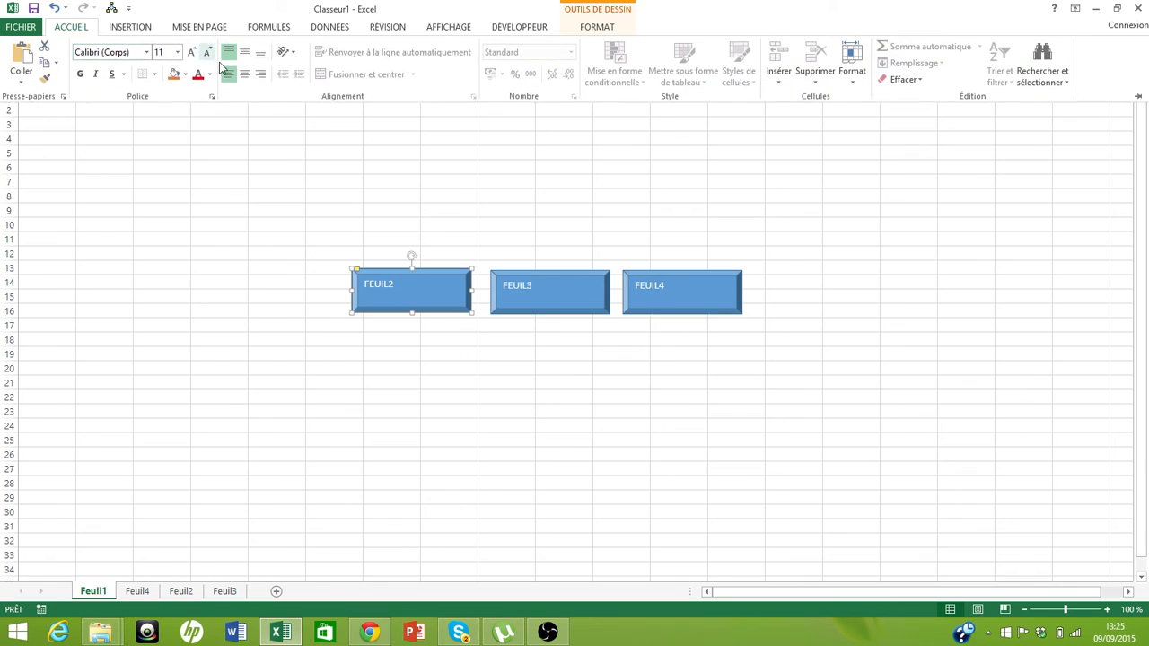
click(244, 74)
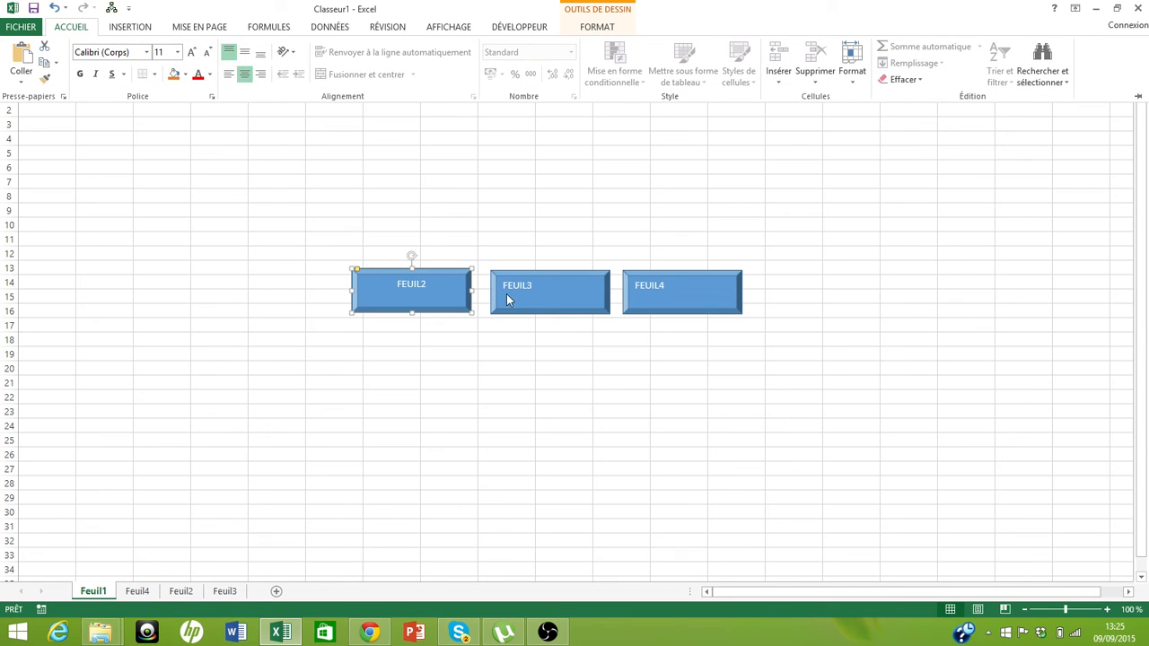
click(244, 52)
Center the FEUIL3 shape's text horizontally and vertically
click(550, 305)
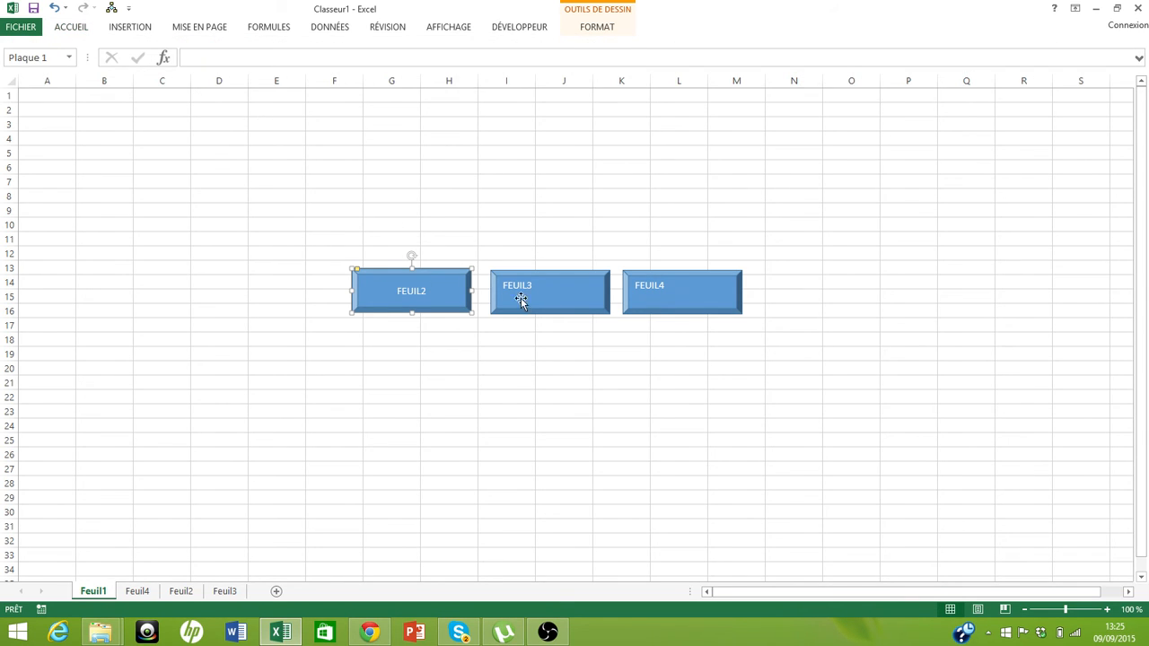
click(520, 299)
click(72, 29)
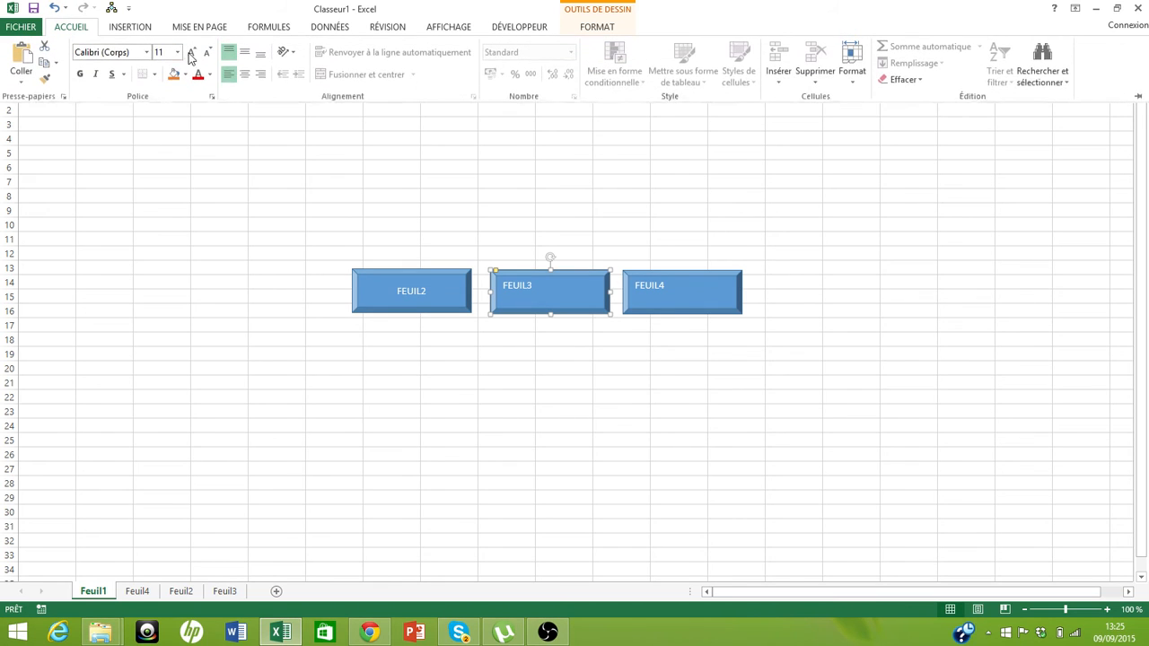
click(244, 74)
click(244, 52)
Center the FEUIL4 shape's text horizontally and vertically
click(651, 299)
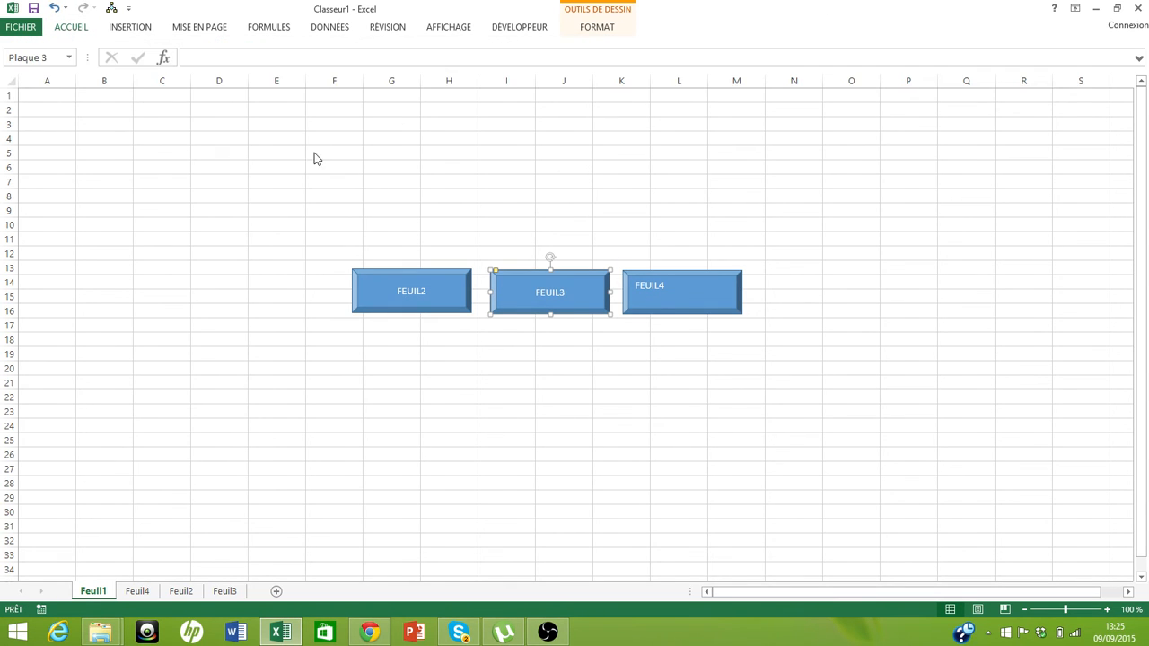
click(656, 308)
click(71, 28)
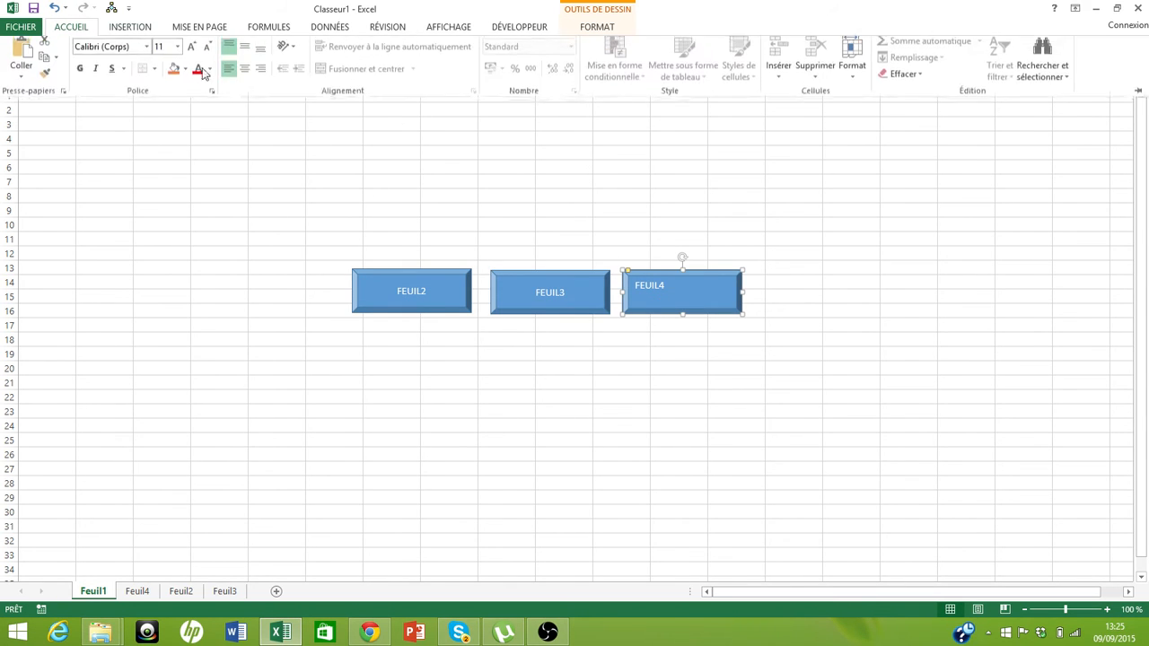
click(244, 73)
click(244, 52)
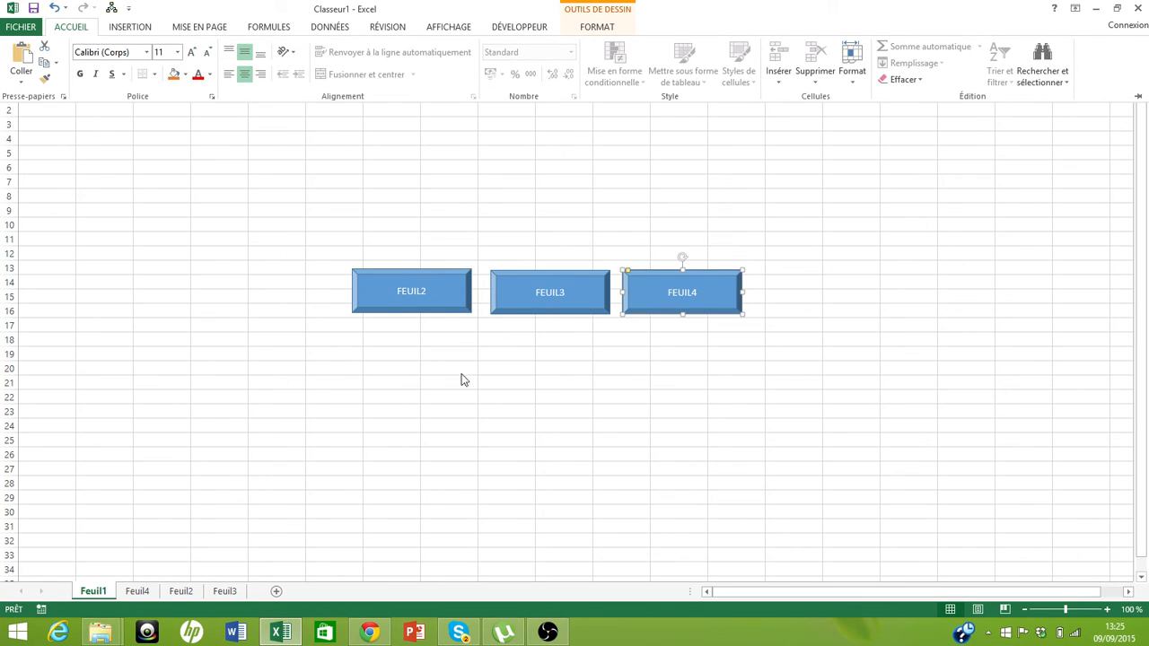
Add a hyperlink on the FEUIL2 shape pointing to the Feuil2 sheet in this document
right_click(383, 293)
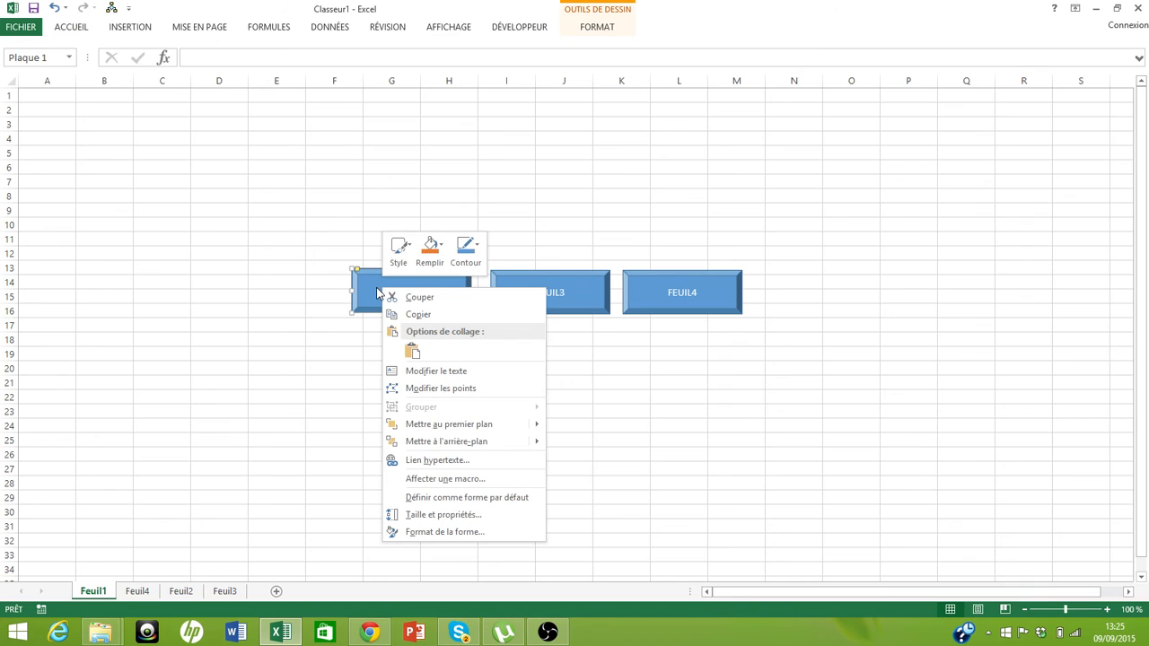
click(484, 465)
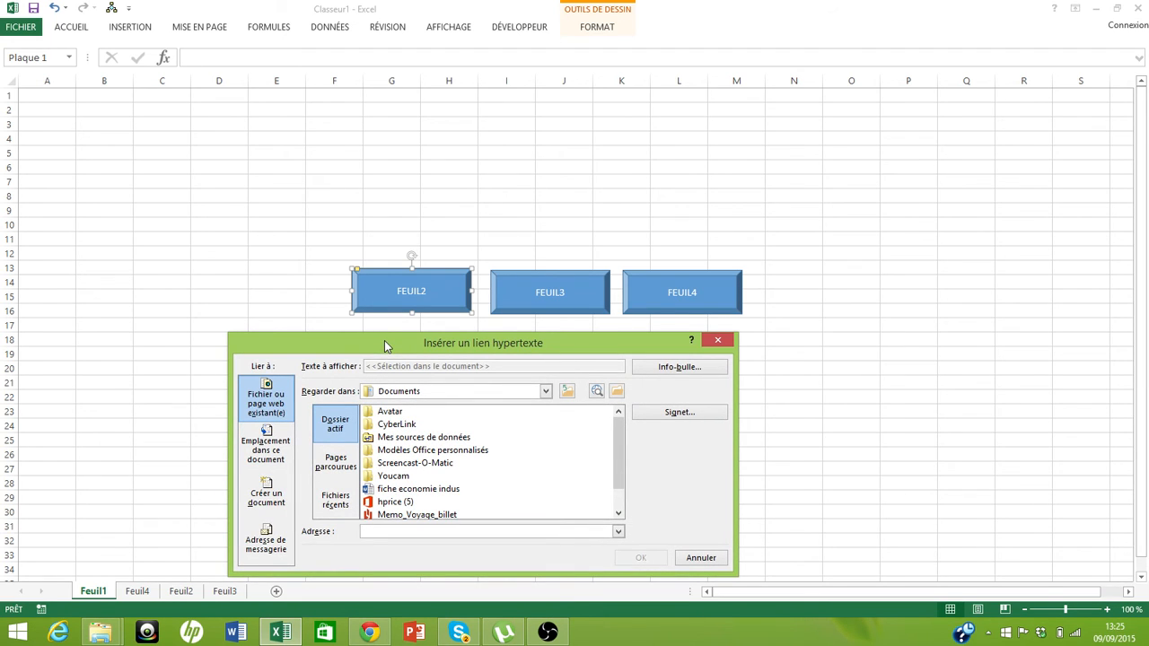
click(265, 446)
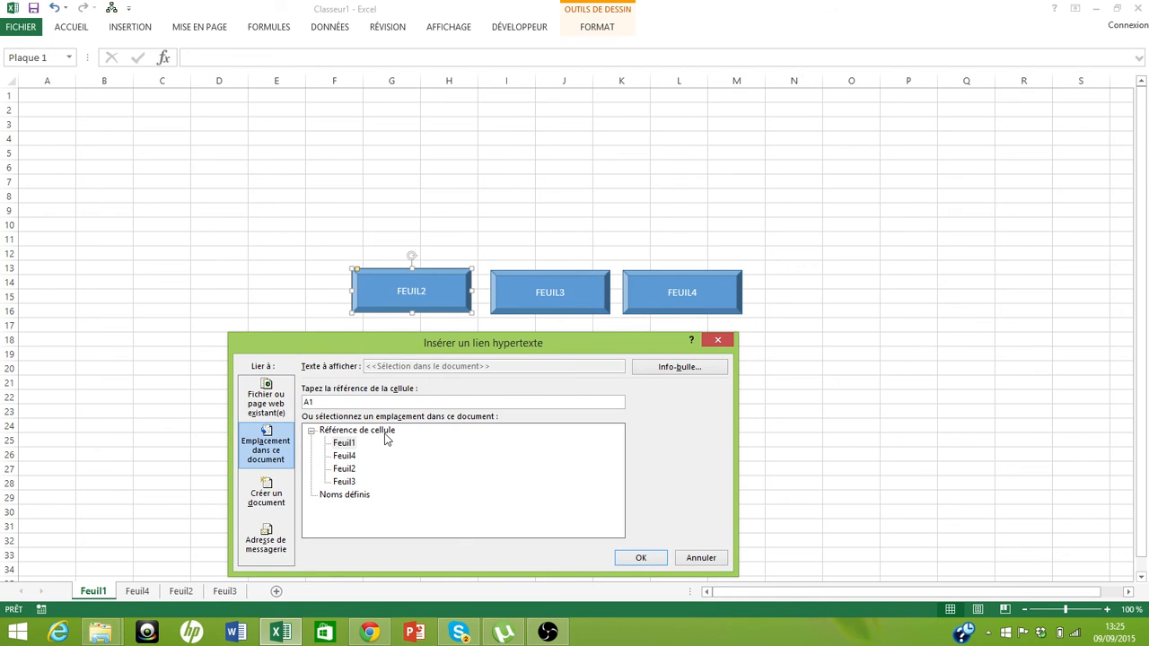
click(346, 470)
click(639, 559)
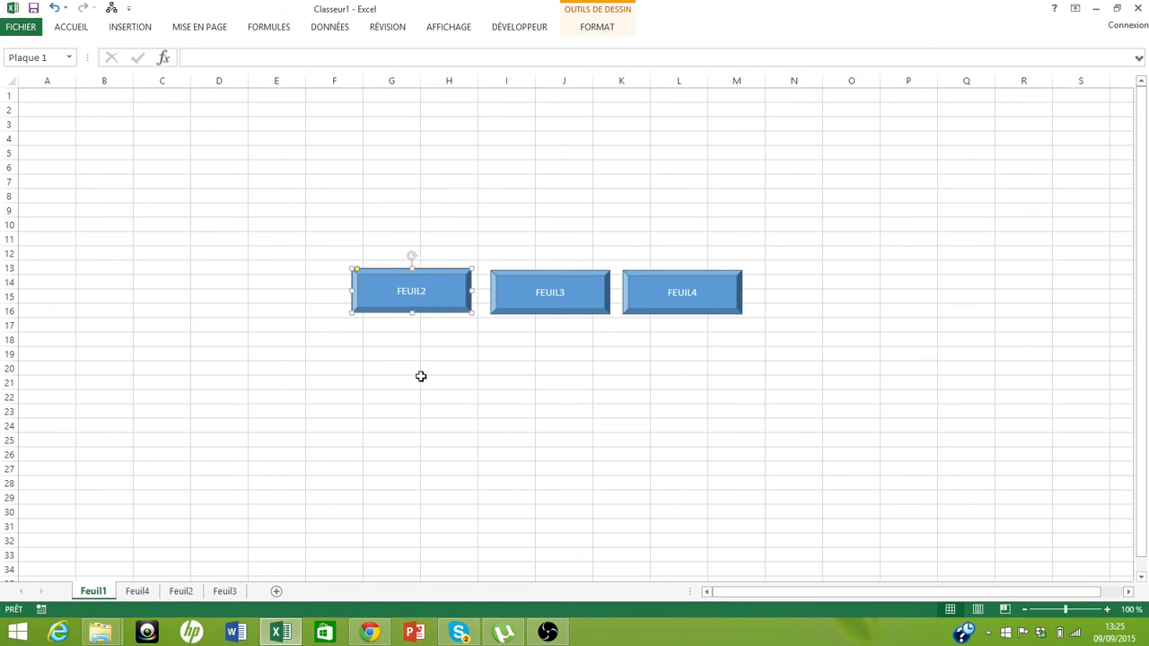
click(420, 376)
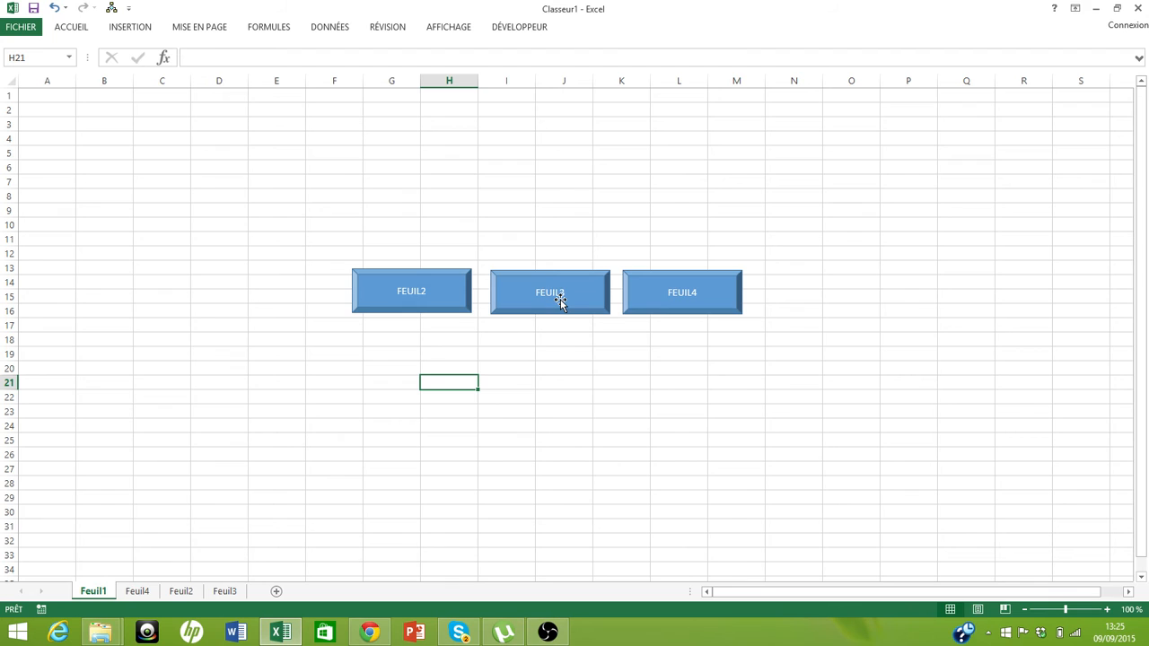
Test the FEUIL2 button's link and return to Feuil1
click(386, 306)
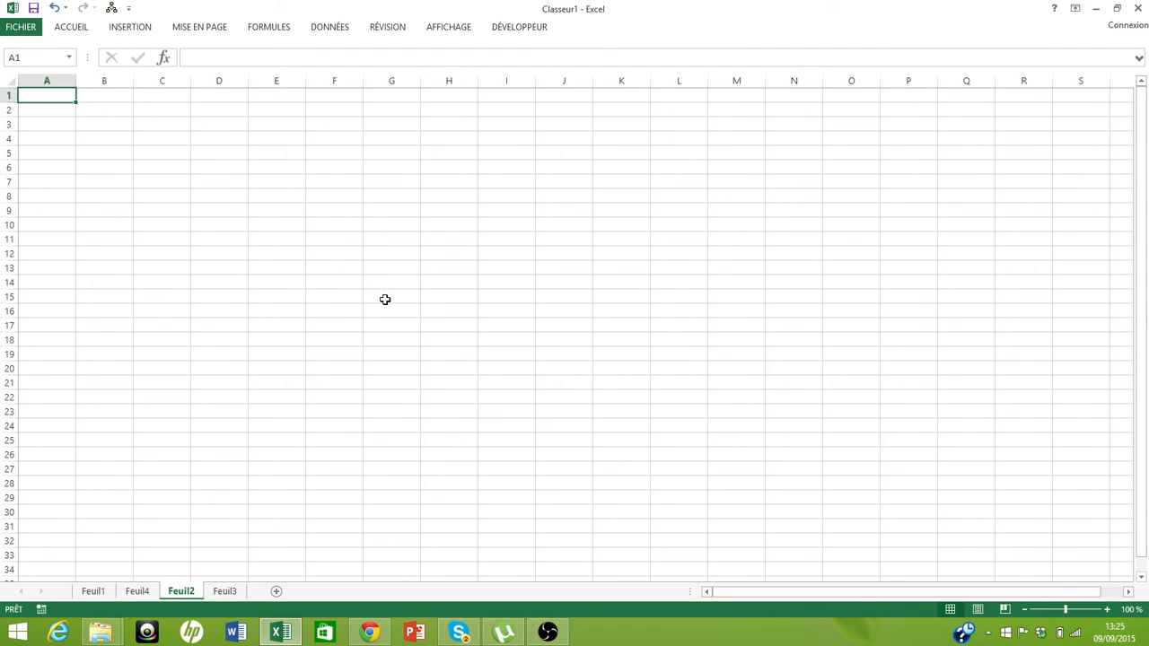
click(94, 591)
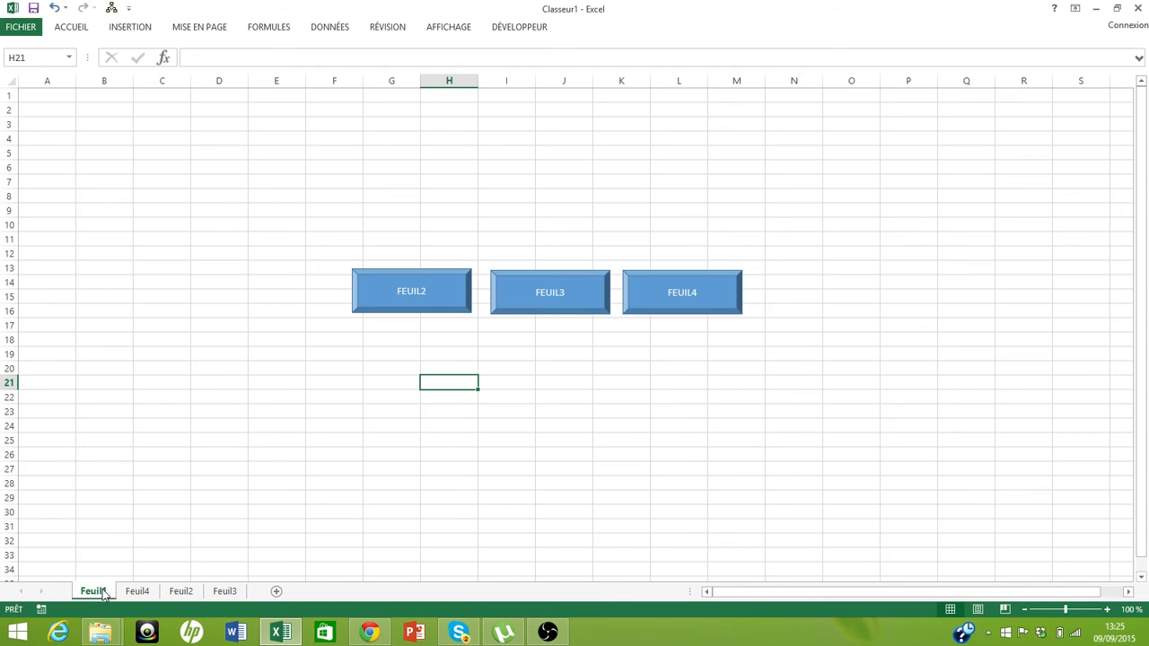
Add a hyperlink on the FEUIL3 shape pointing to the Feuil3 sheet in this document
right_click(511, 299)
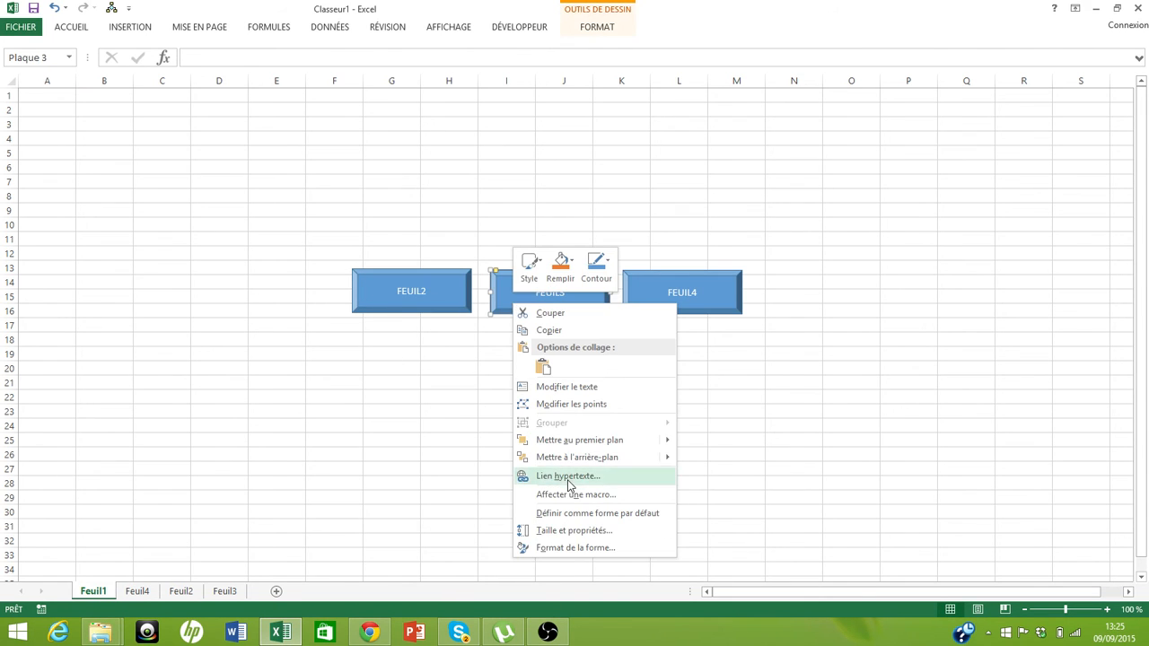
click(568, 479)
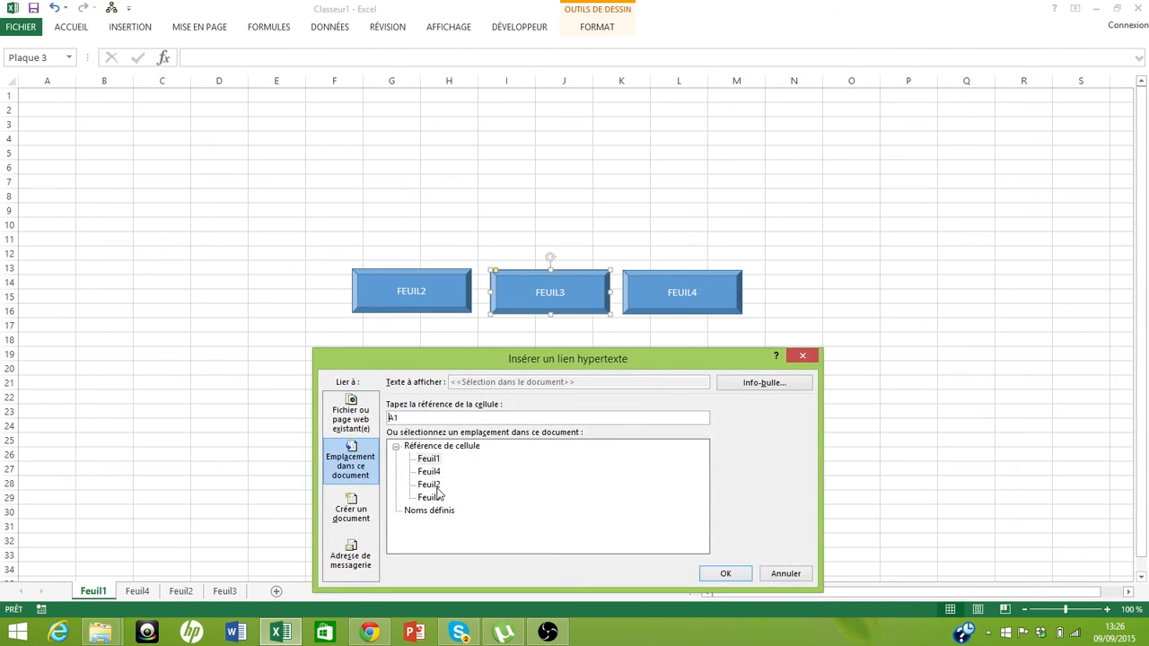
click(432, 498)
click(725, 573)
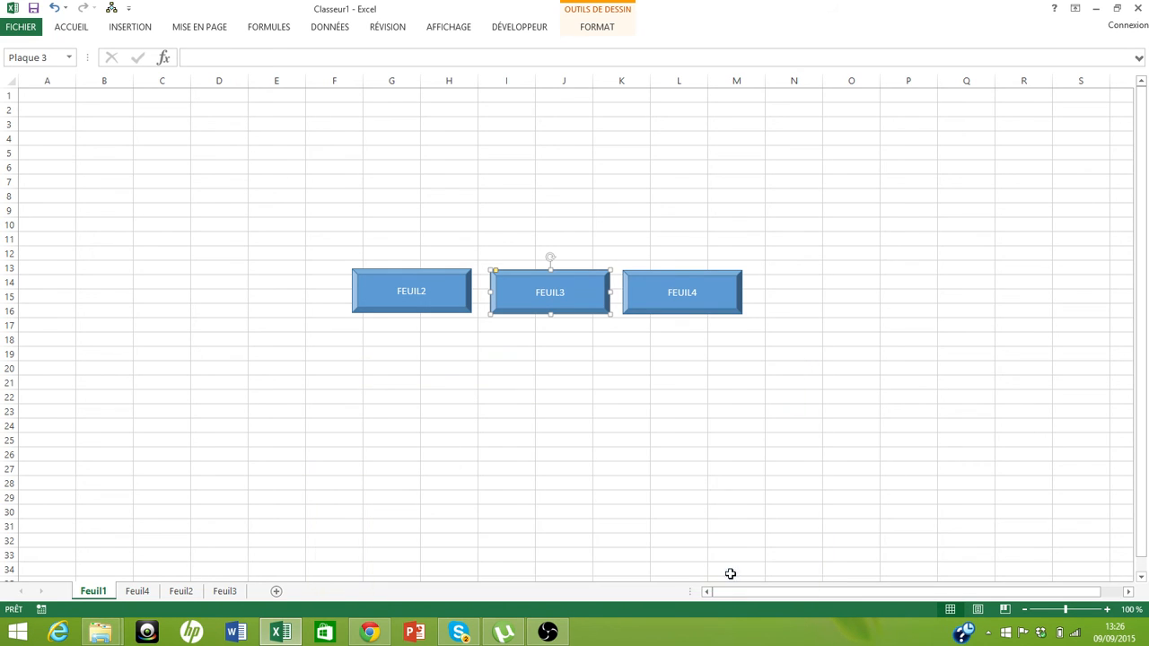
Add a hyperlink on the FEUIL4 shape pointing to the Feuil4 sheet in this document
click(669, 289)
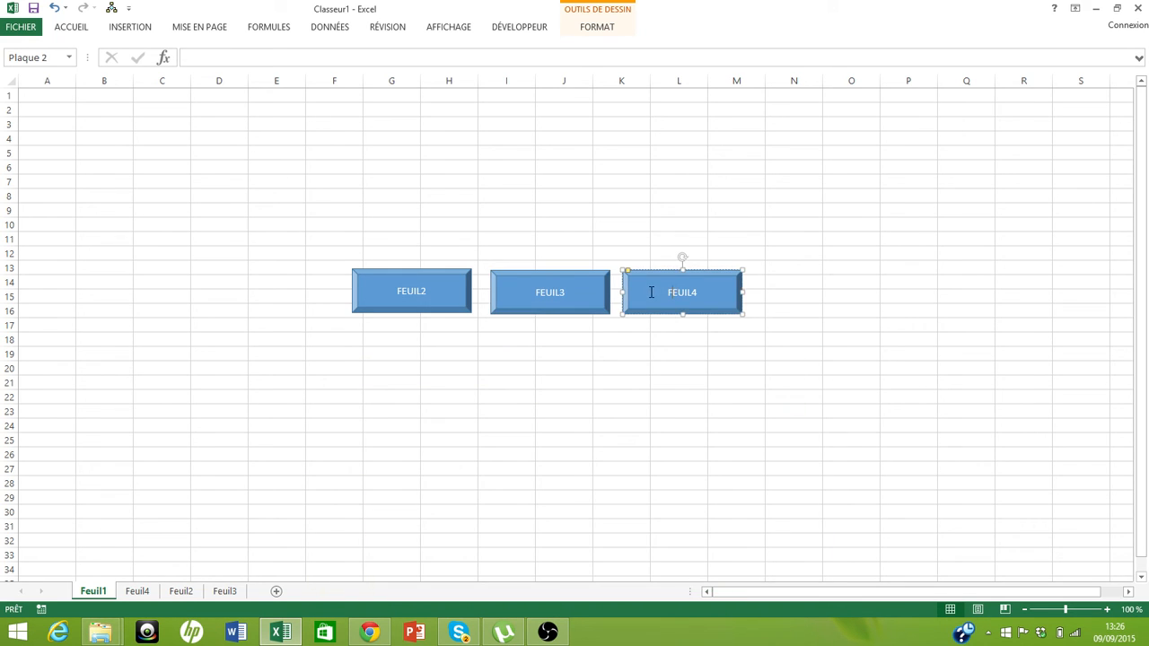
right_click(651, 292)
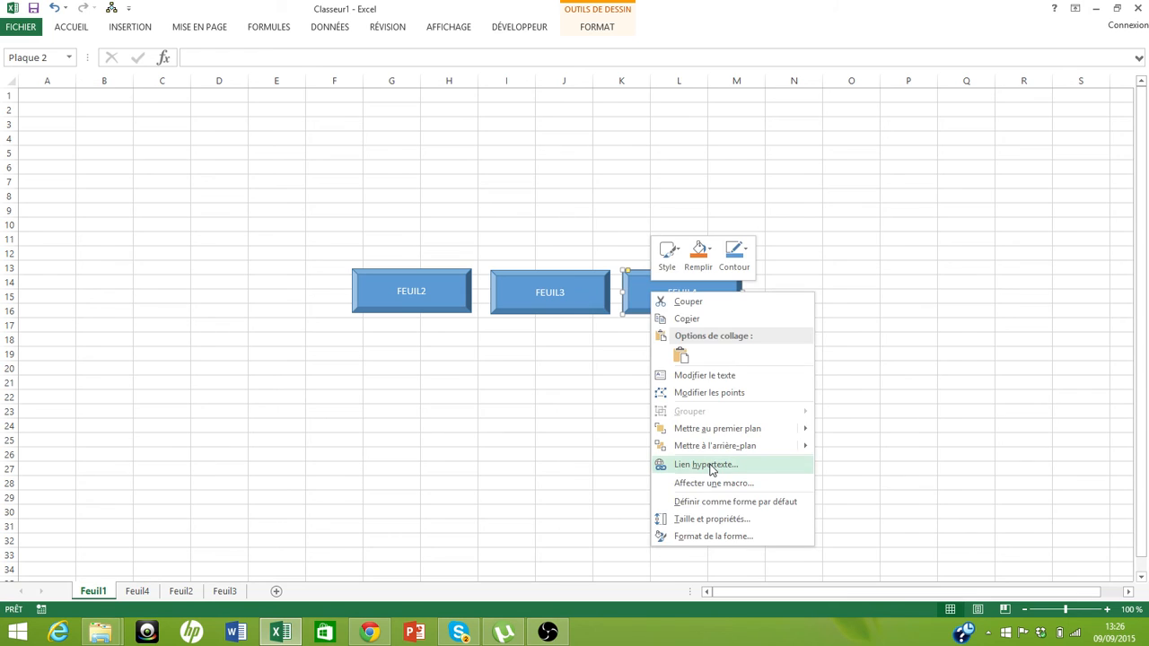
click(711, 465)
click(568, 458)
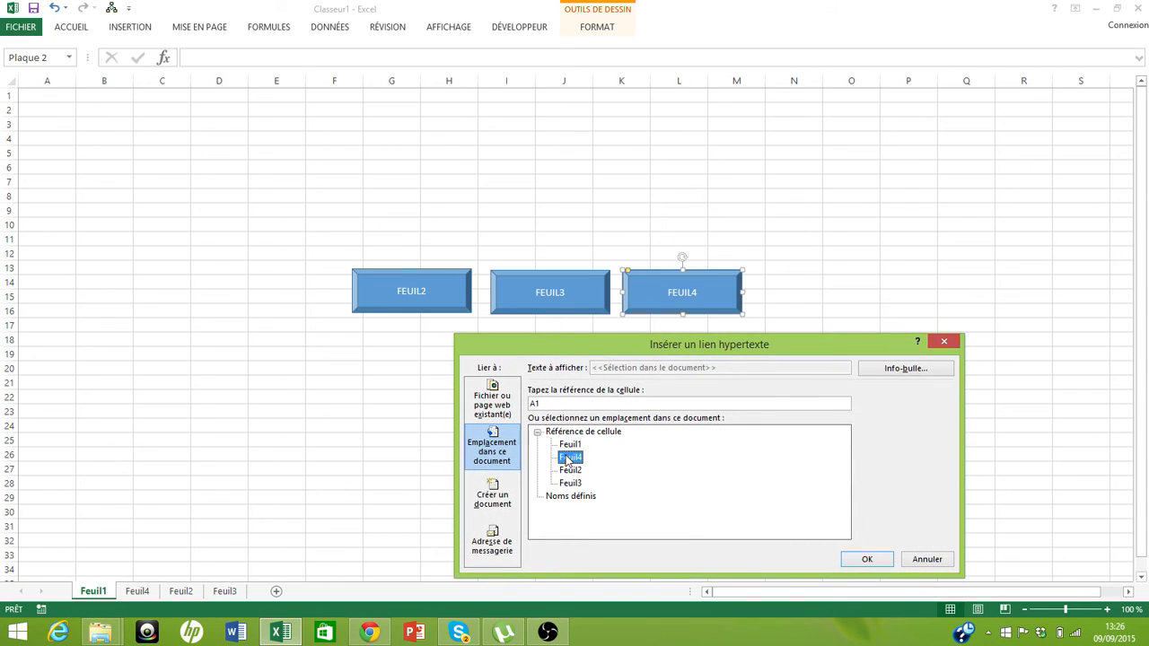
click(866, 559)
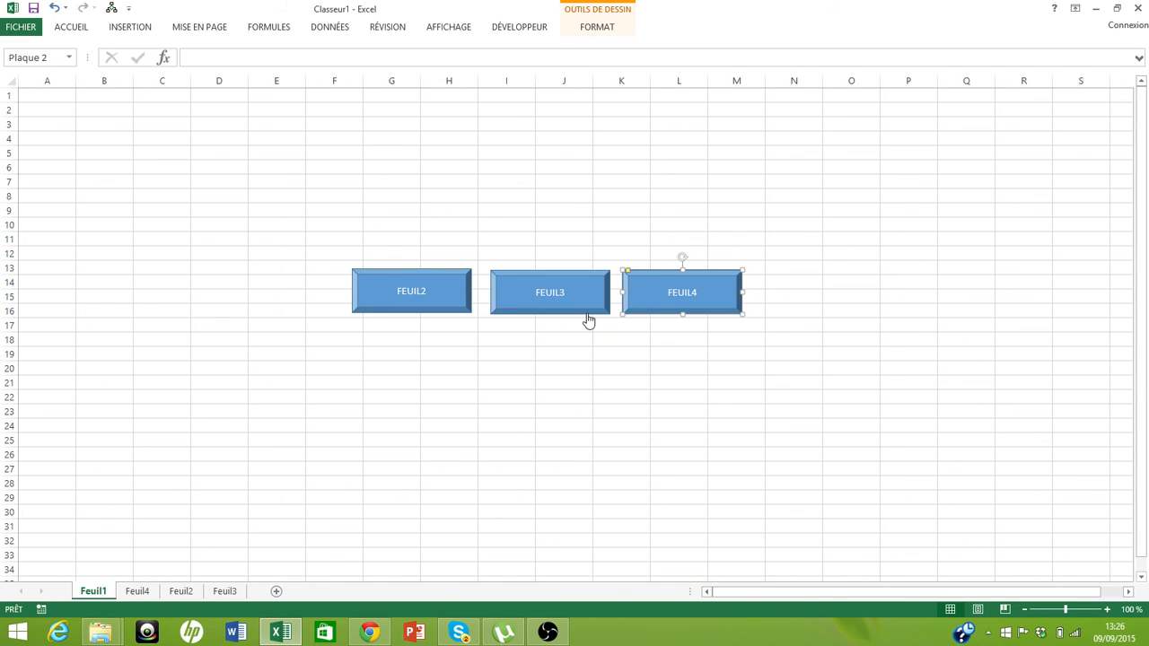
Test the FEUIL3 button's link twice, returning to Feuil1 each time
click(552, 304)
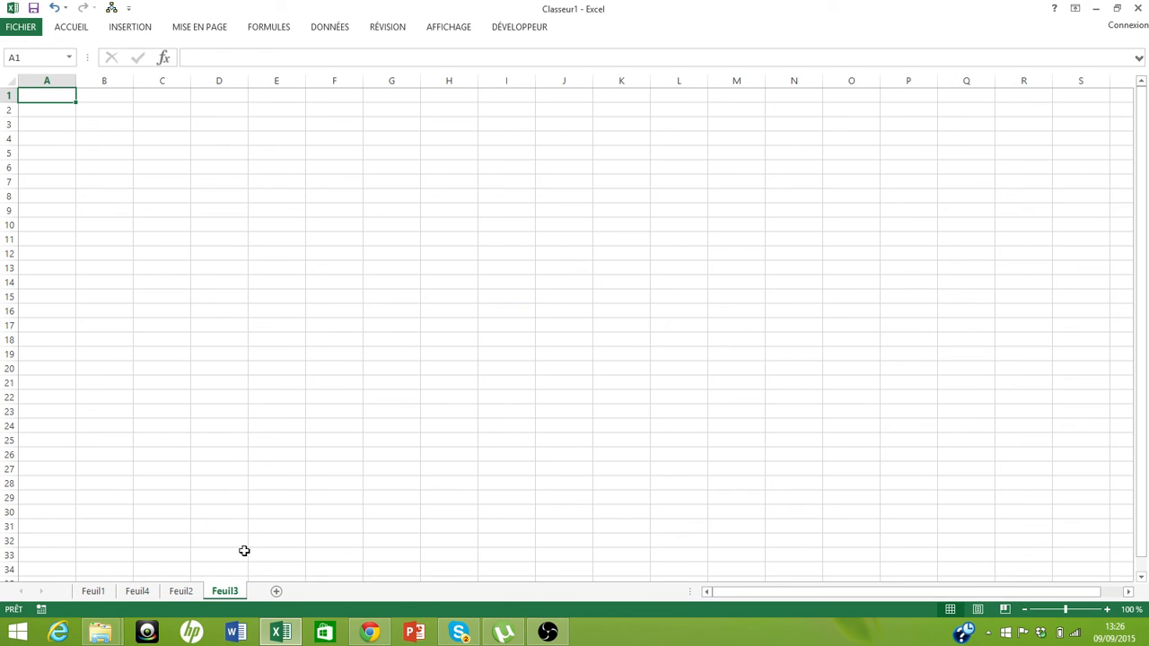
click(94, 592)
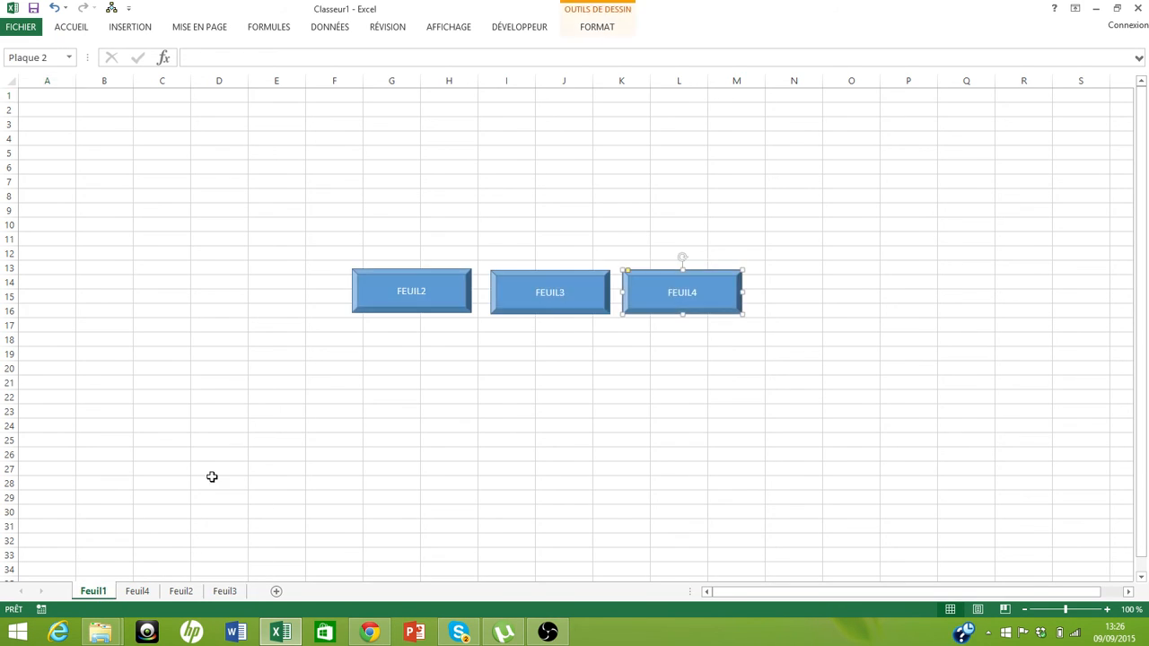
click(544, 296)
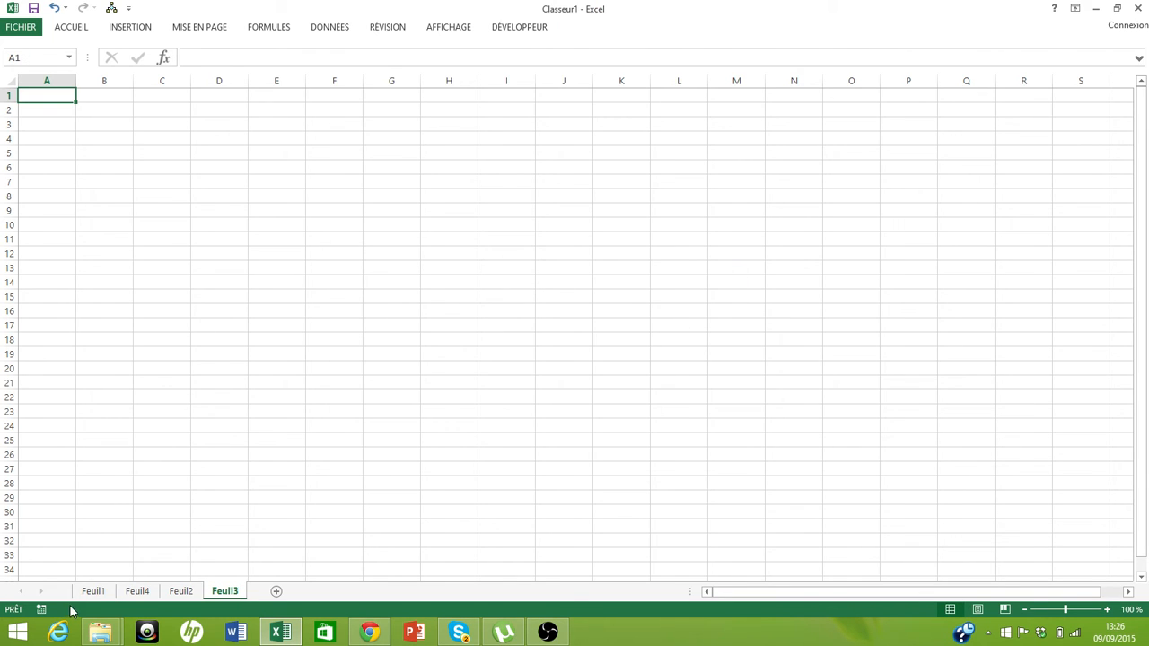
click(94, 592)
Nudge the FEUIL3 and FEUIL4 buttons slightly up and left to line them up with FEUIL2
right_click(507, 296)
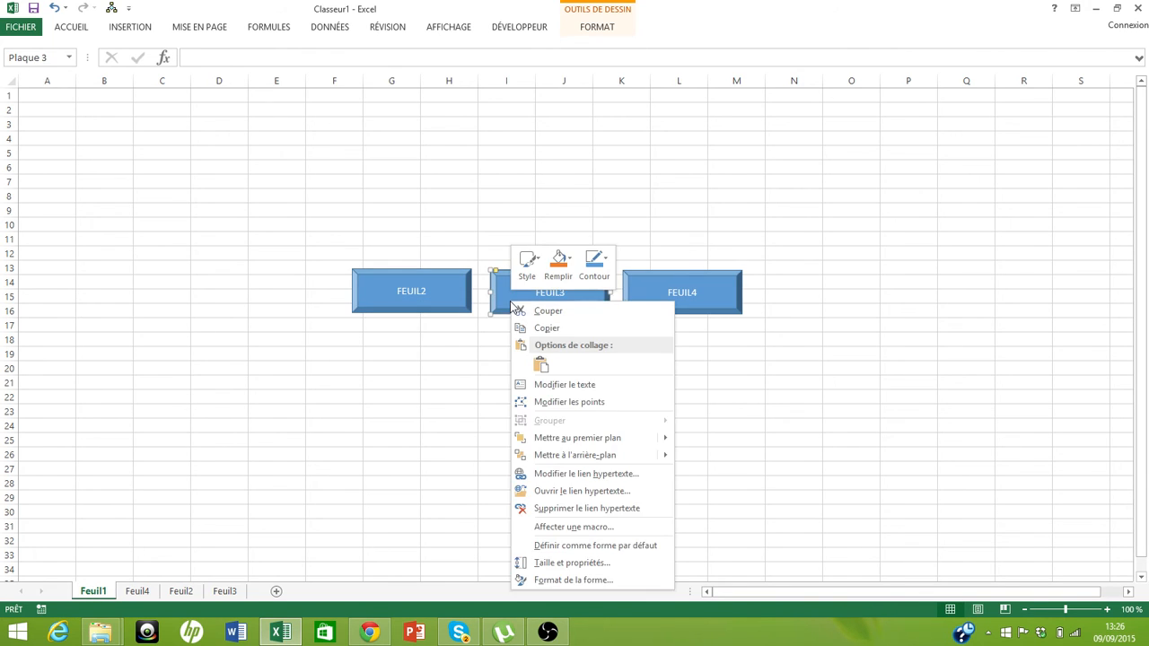
key(Escape)
drag(505, 293, 502, 290)
right_click(703, 304)
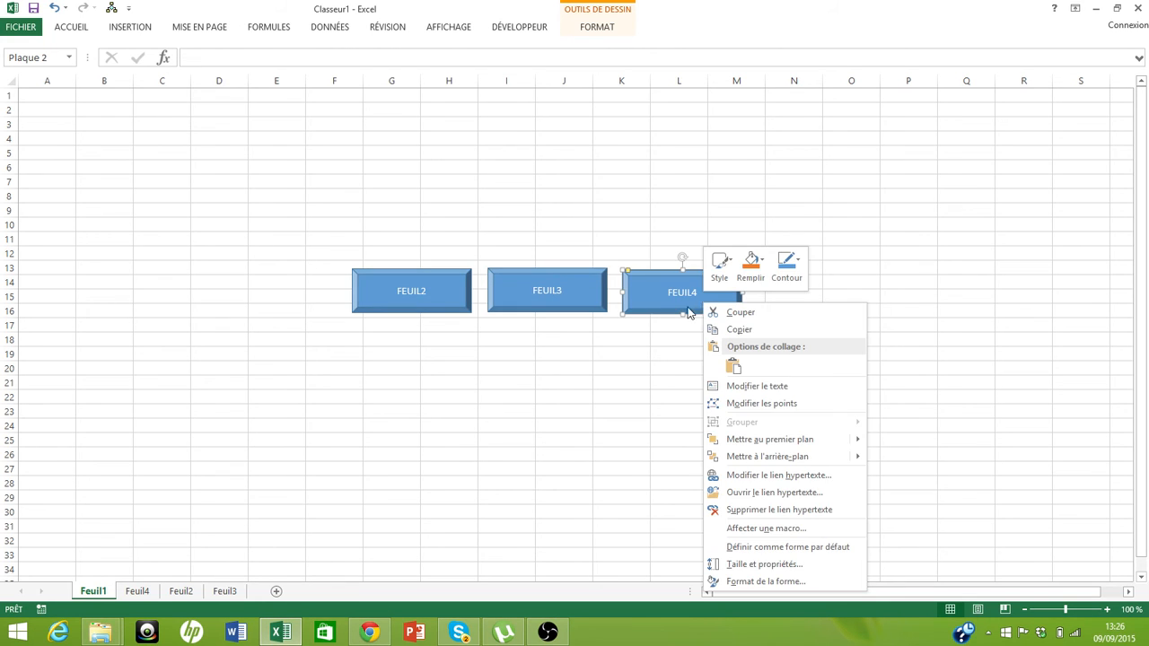
click(658, 313)
drag(654, 298, 650, 294)
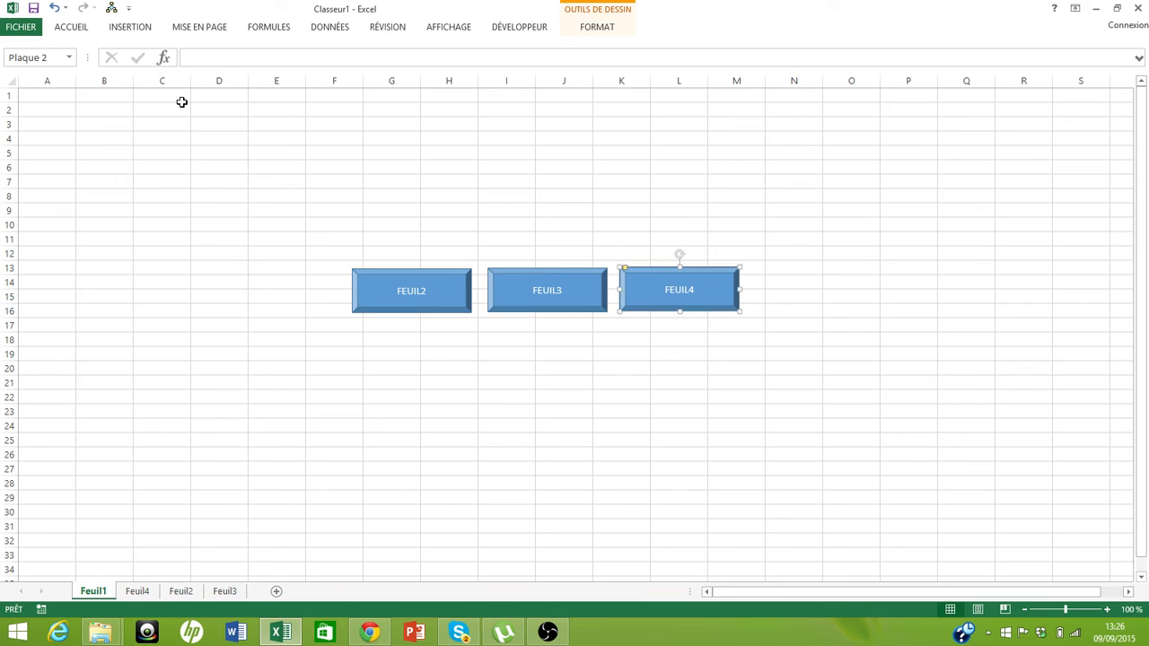
Draw a rectangle enclosing the three buttons, spanning roughly columns F to N and rows 10 to 19
click(123, 31)
click(260, 46)
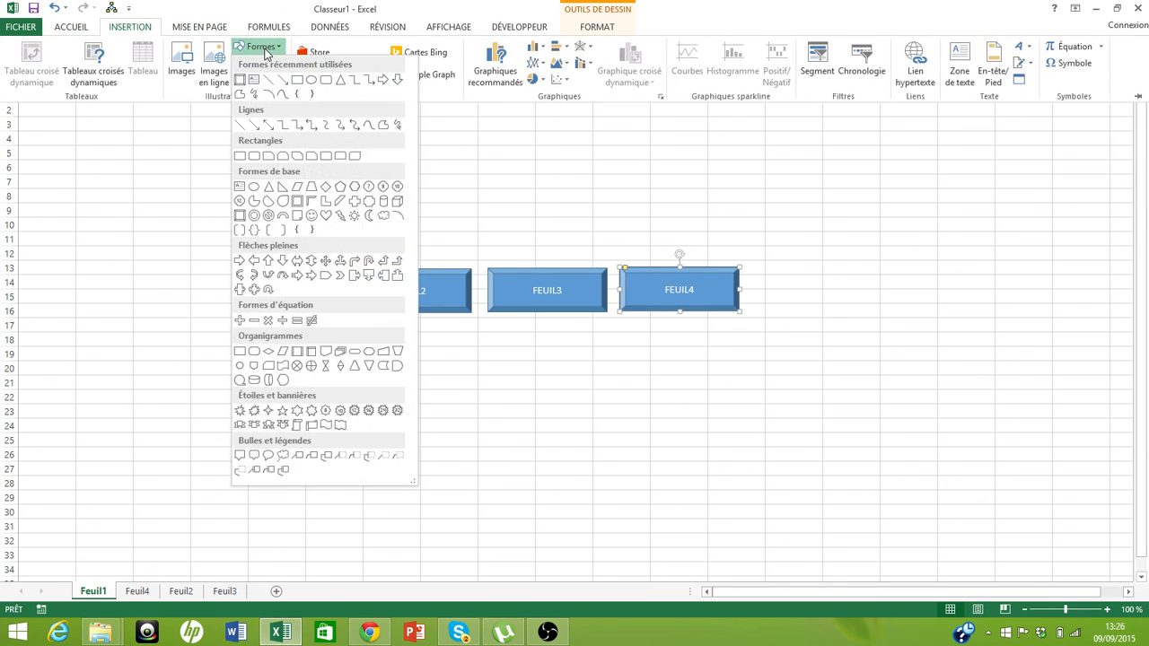
click(297, 76)
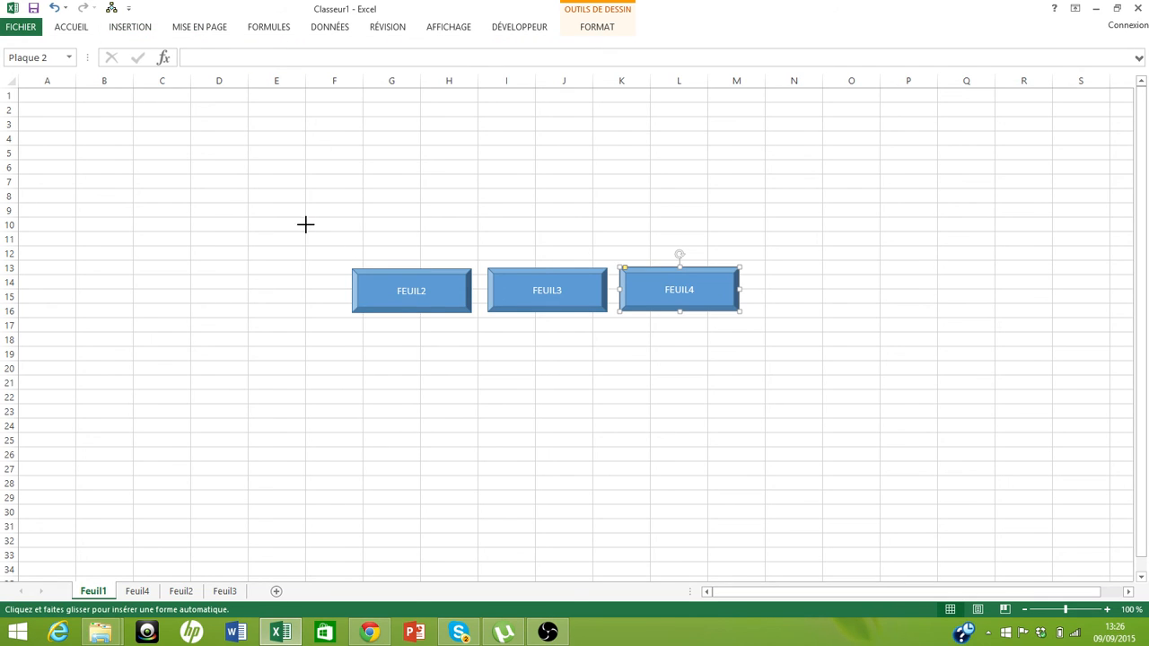
mouse_move(305, 224)
mouse_down()
mouse_move(667, 336)
mouse_move(789, 343)
mouse_move(800, 357)
mouse_up()
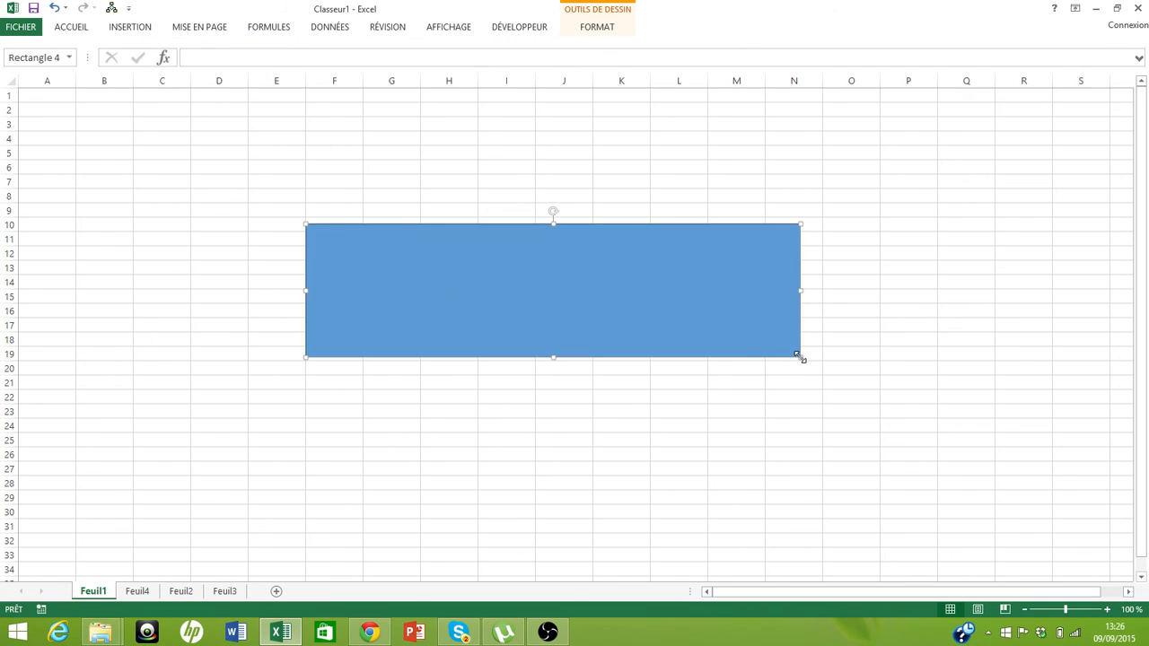
Set the enclosing rectangle to no fill
click(78, 27)
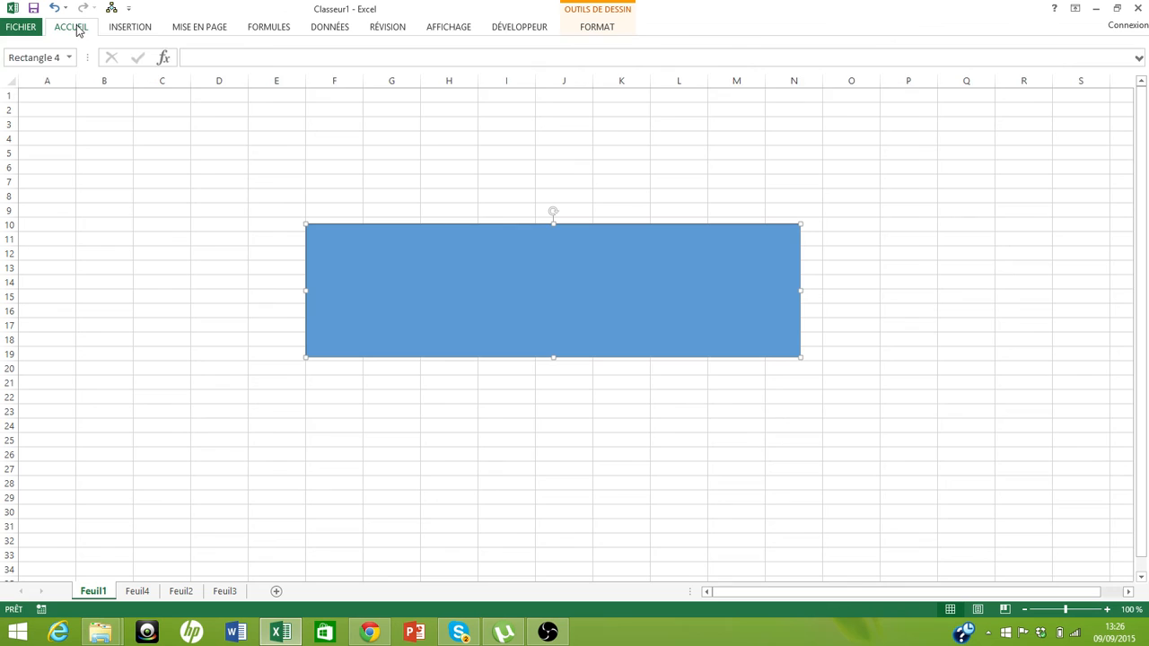
right_click(322, 267)
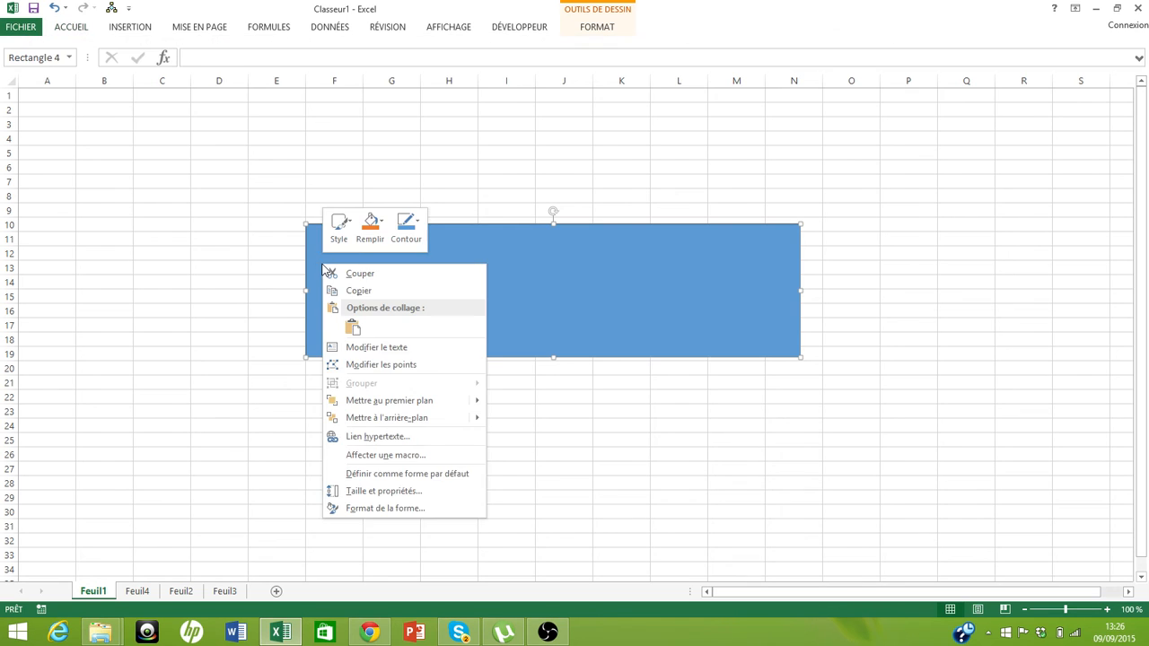
click(383, 222)
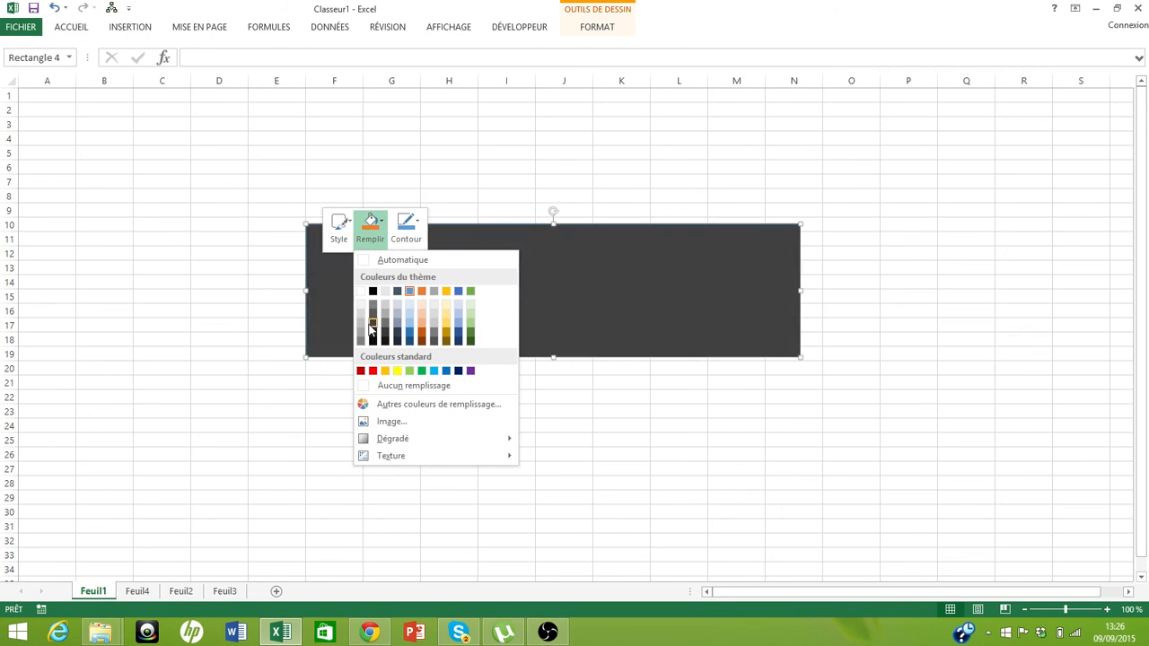
click(399, 386)
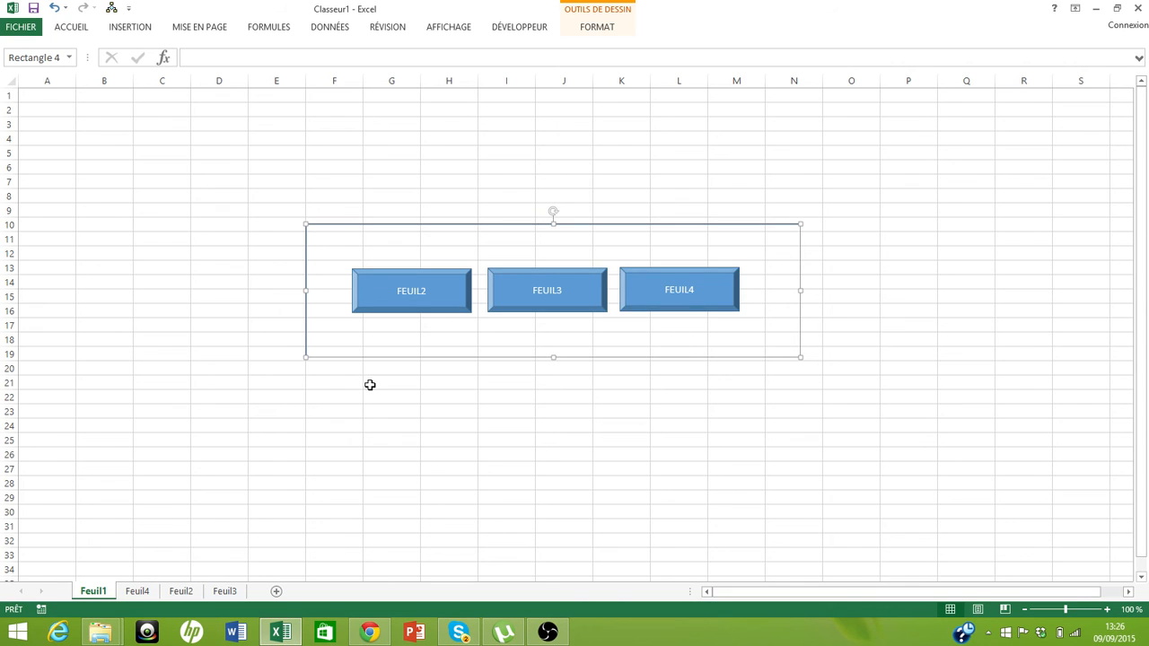
On the Feuil3 sheet, draw a bevel button shape in the top-right area around columns R to S, rows 3 to 7
click(143, 590)
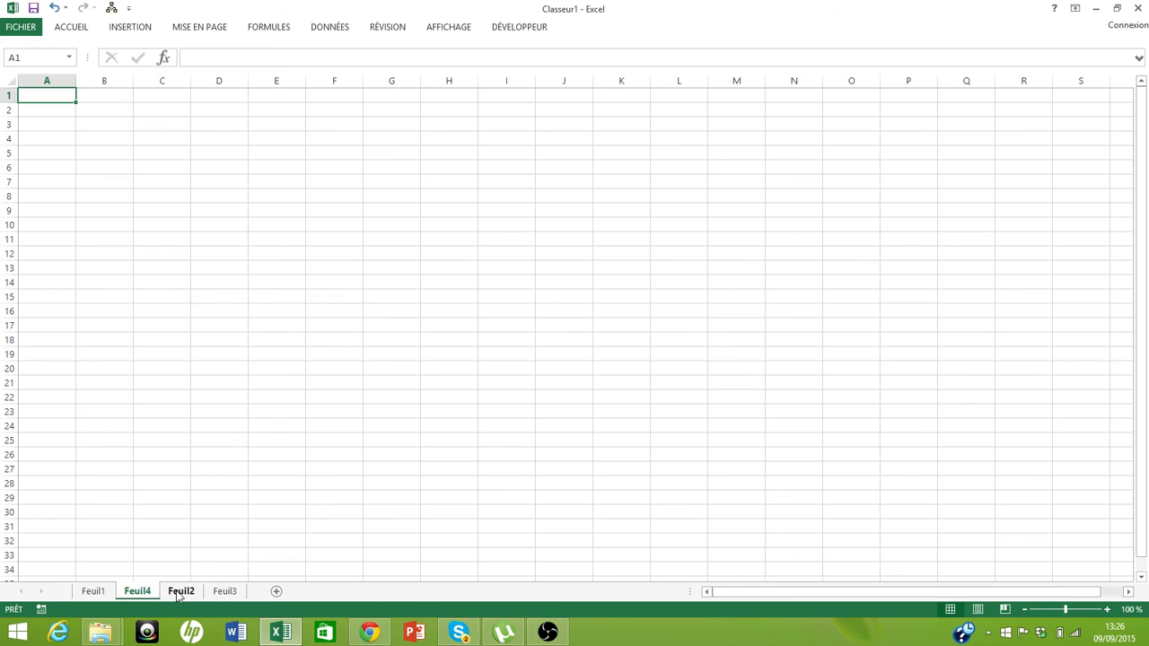
click(179, 591)
click(225, 592)
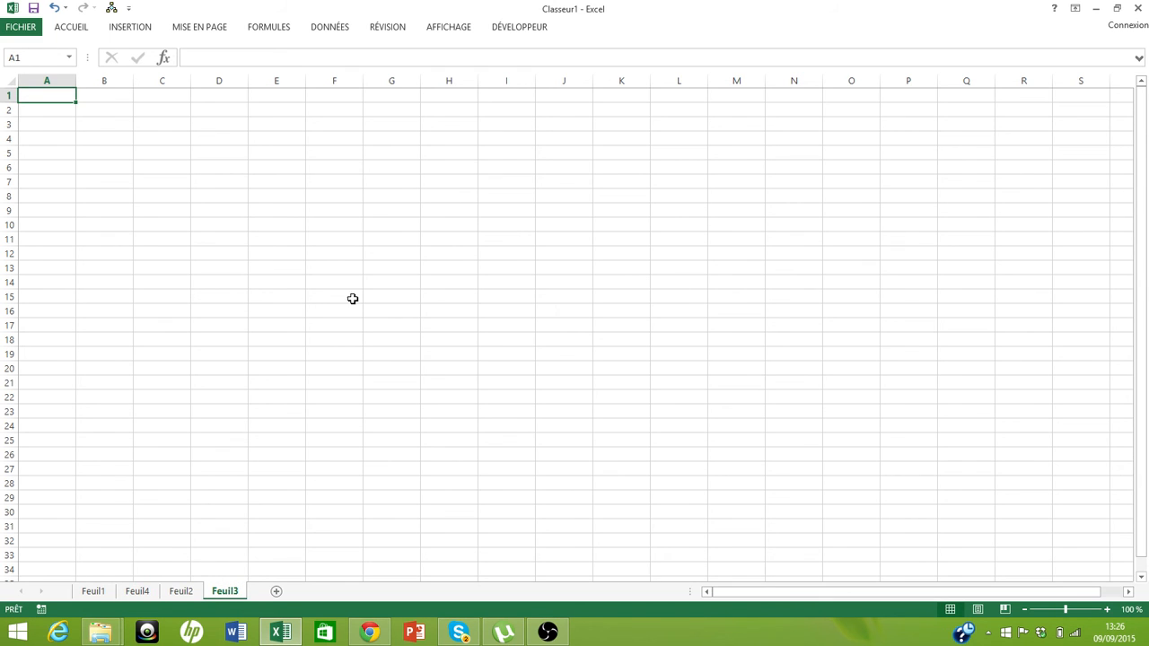
right_click(1007, 134)
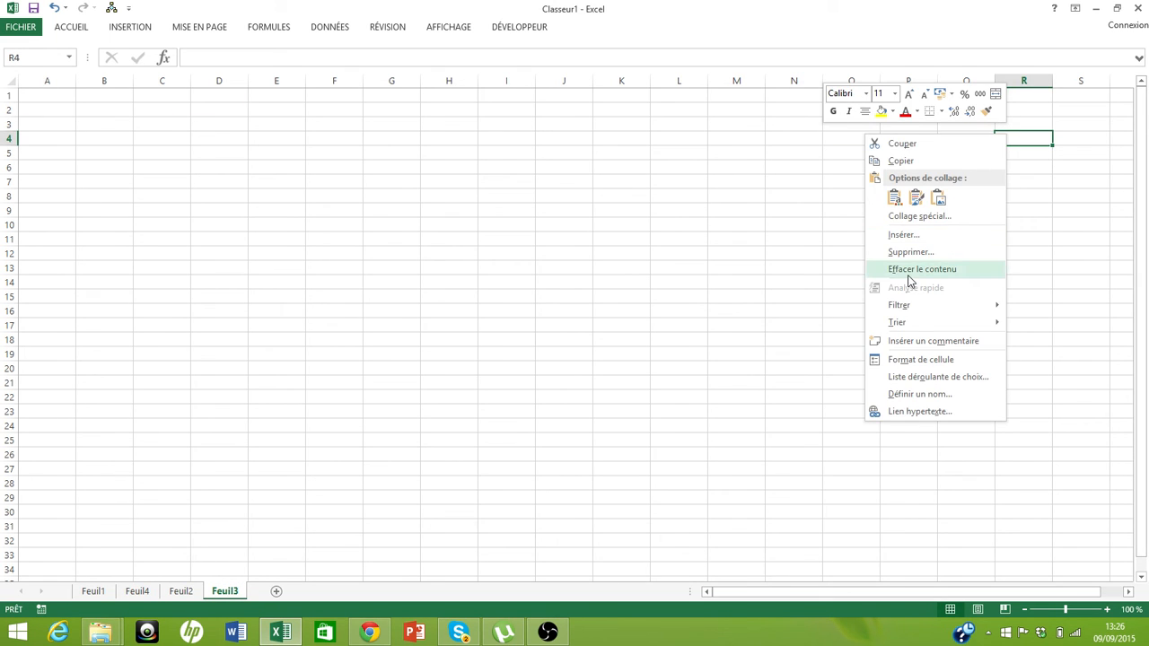
click(908, 236)
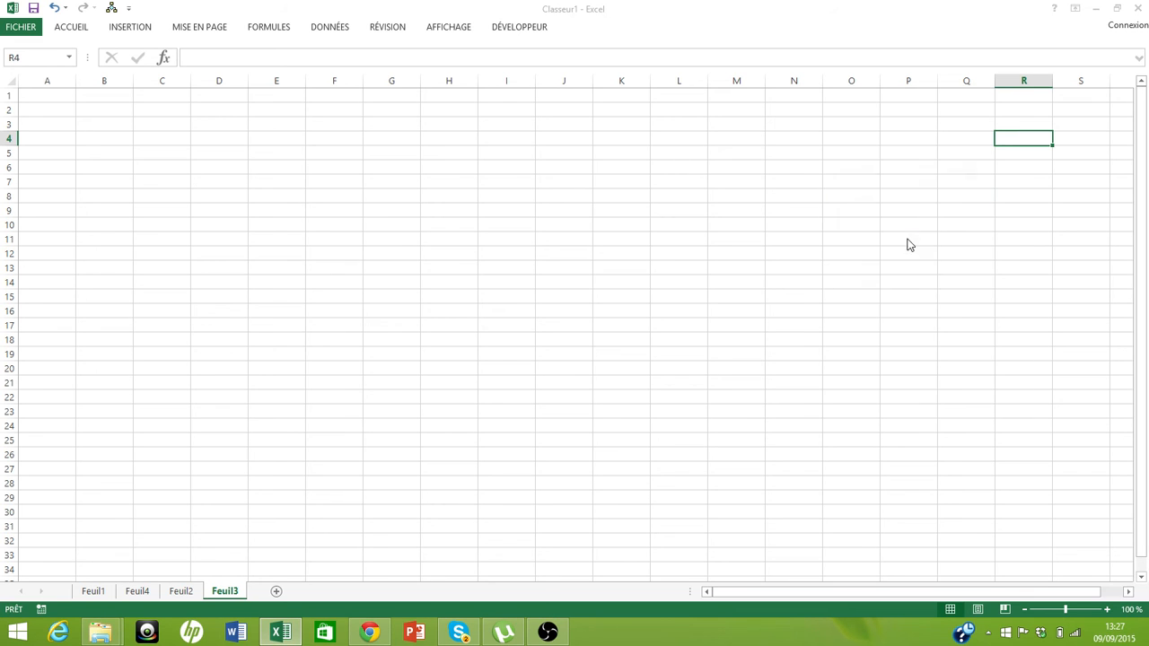
click(967, 171)
click(123, 29)
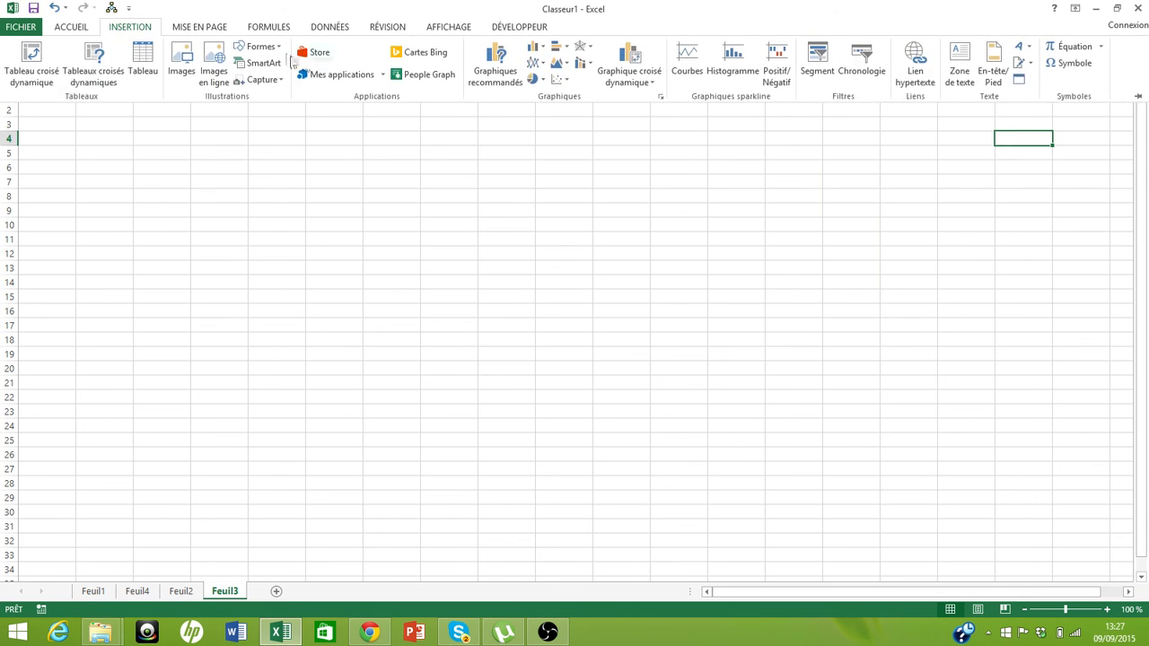
click(284, 51)
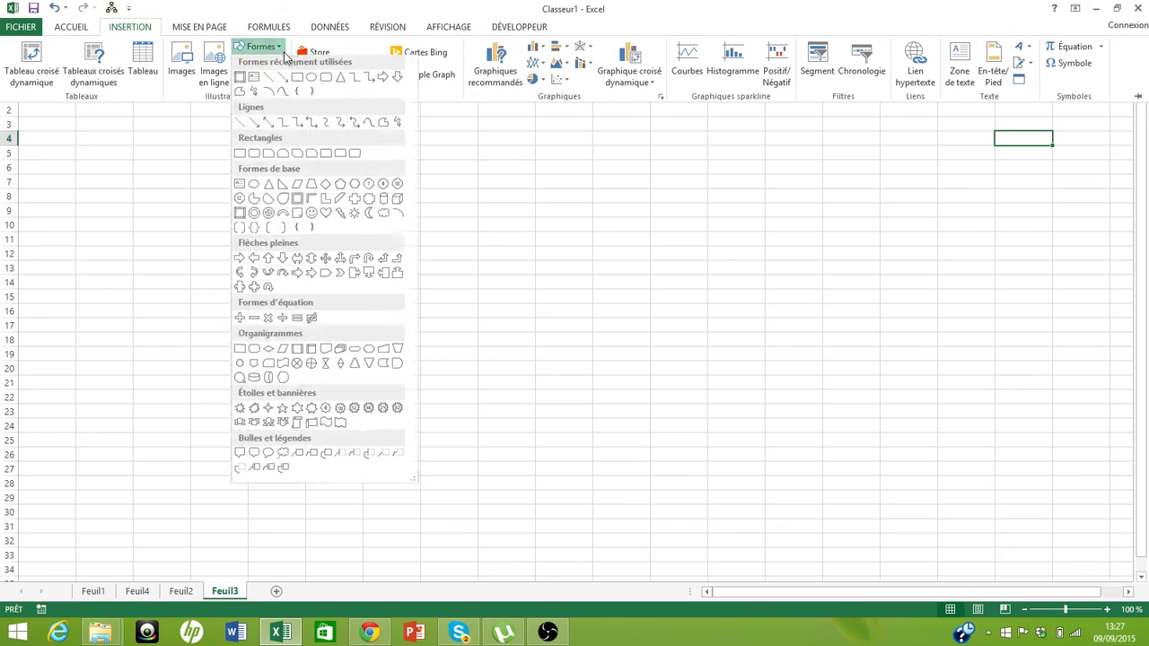
click(242, 84)
drag(985, 122, 1120, 188)
Fill the new Feuil3 button with standard red
right_click(1055, 160)
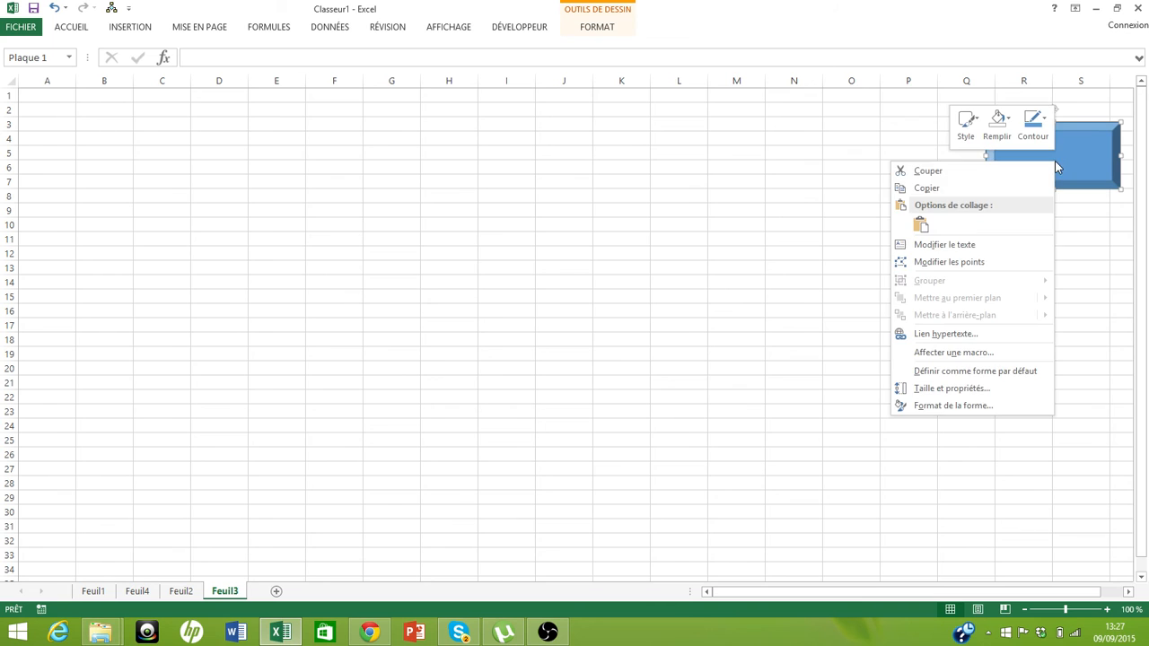
click(1010, 122)
click(1009, 120)
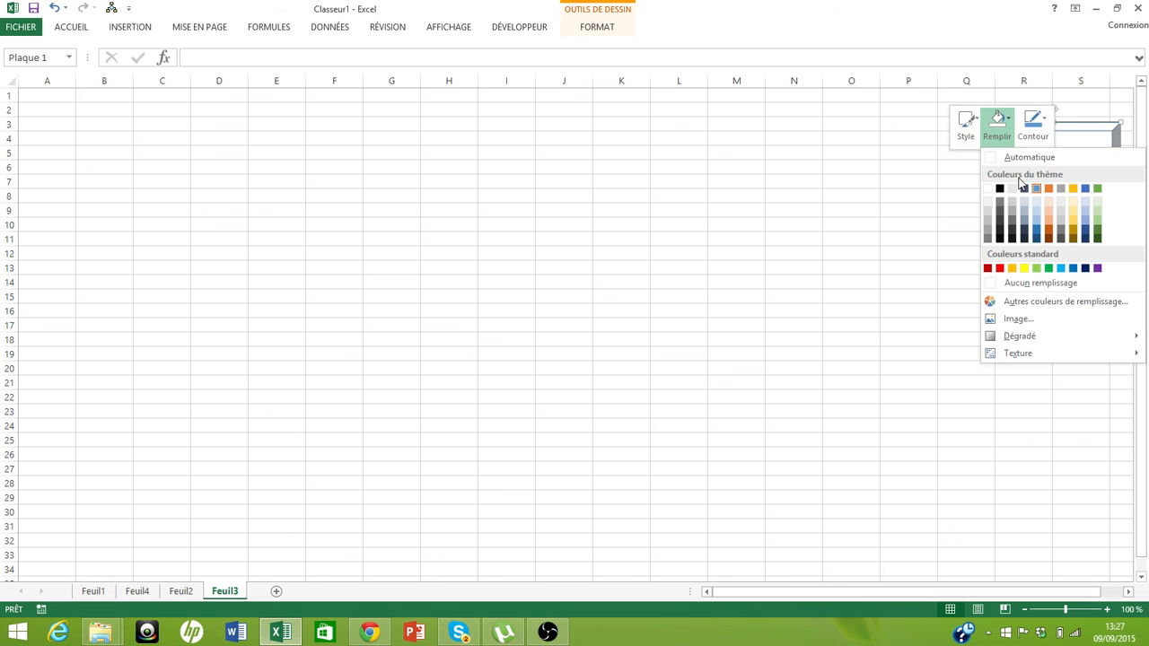
click(998, 267)
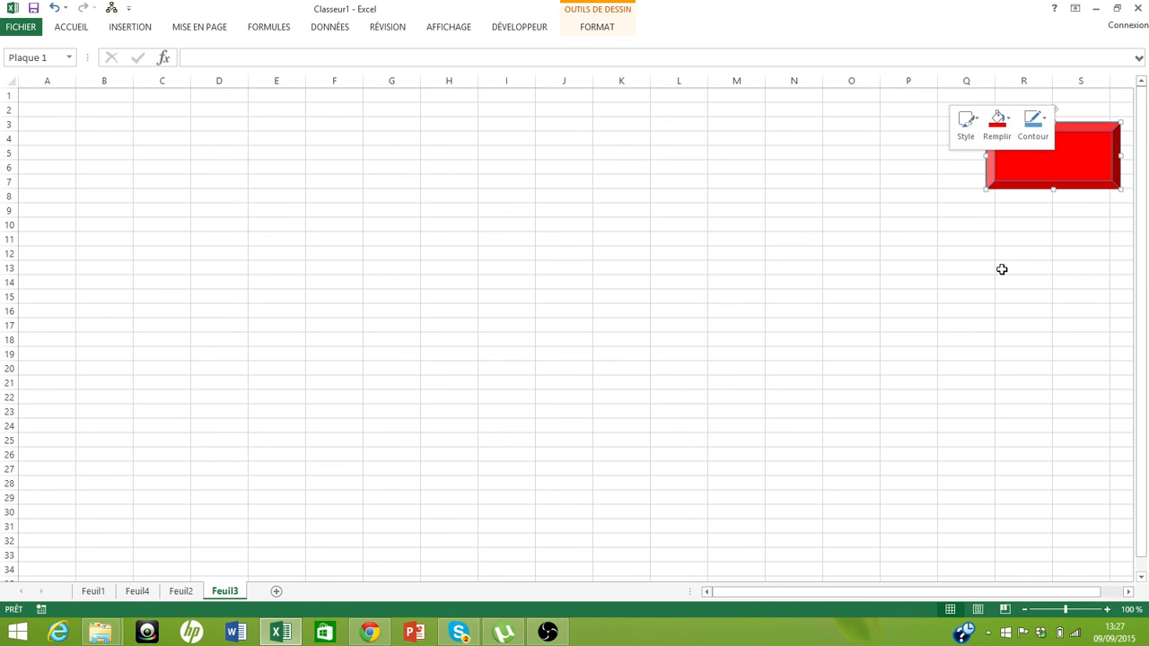
Label the red button RETOUR MENU and center its text horizontally and vertically
right_click(1046, 177)
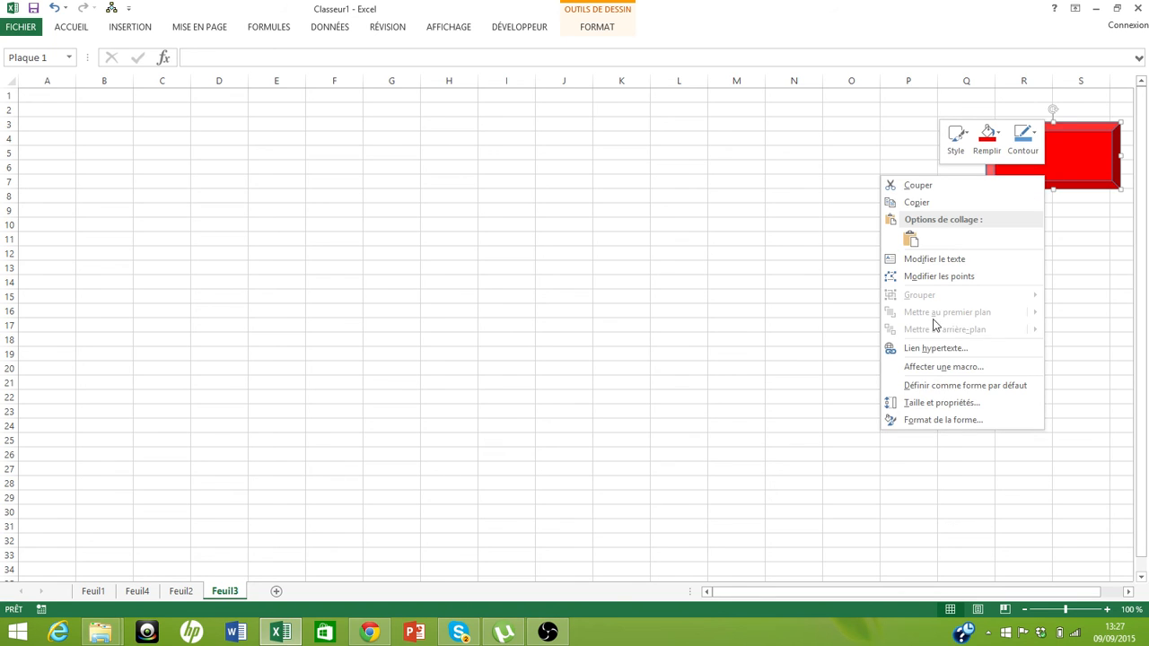
click(924, 259)
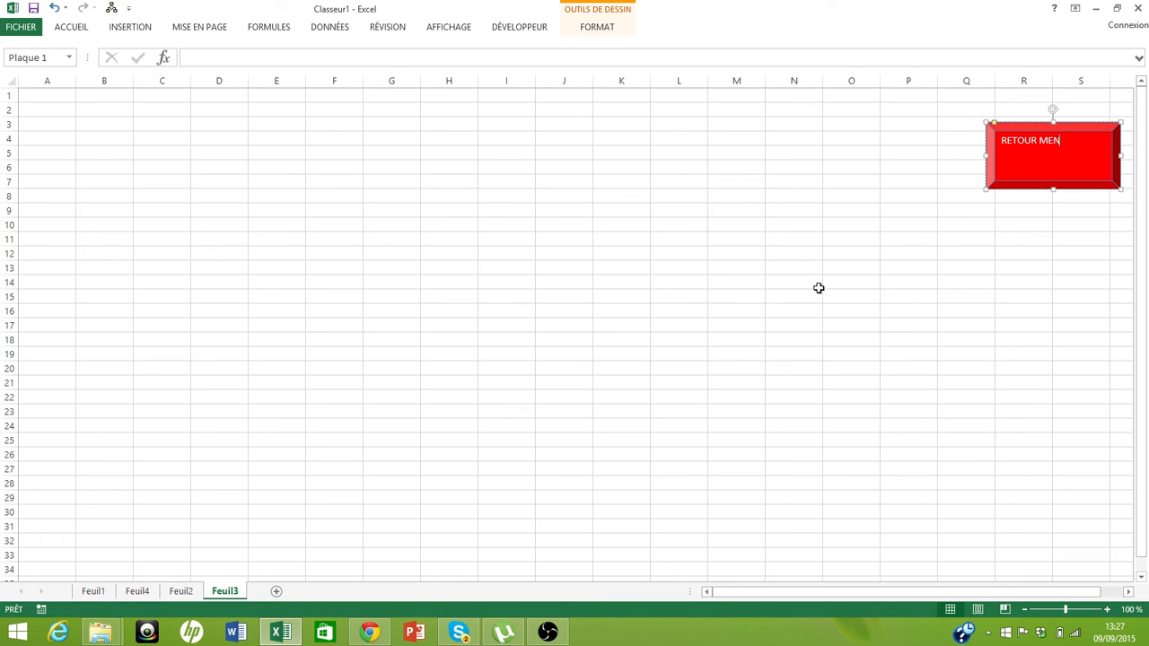
click(72, 28)
click(241, 77)
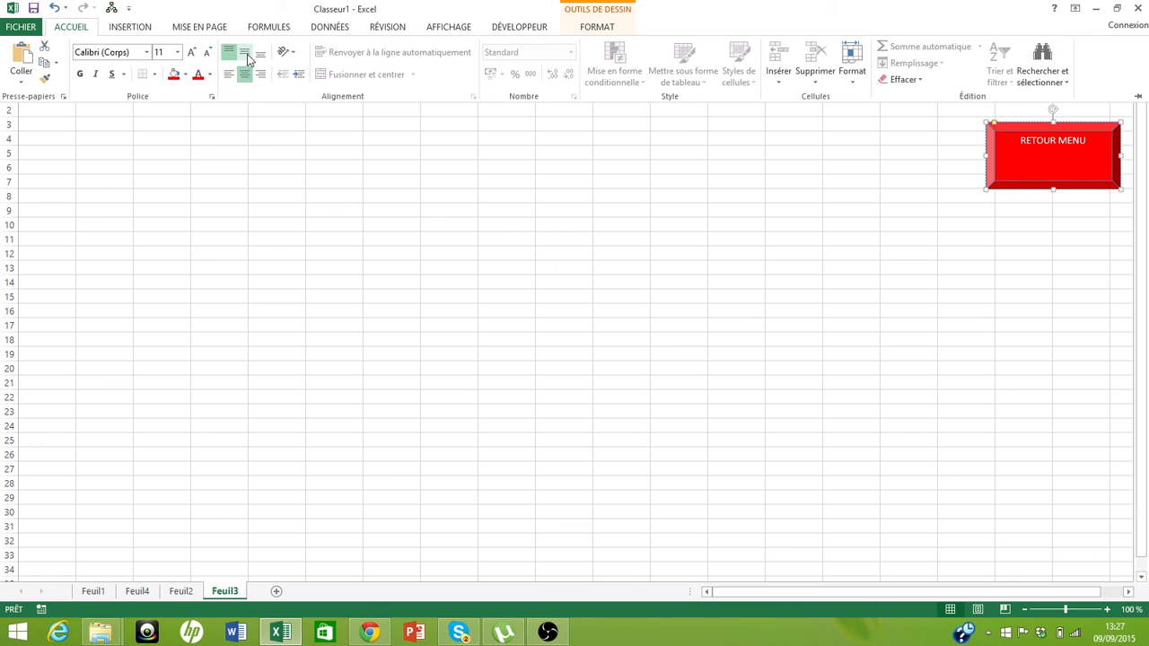
click(244, 52)
click(209, 74)
click(211, 125)
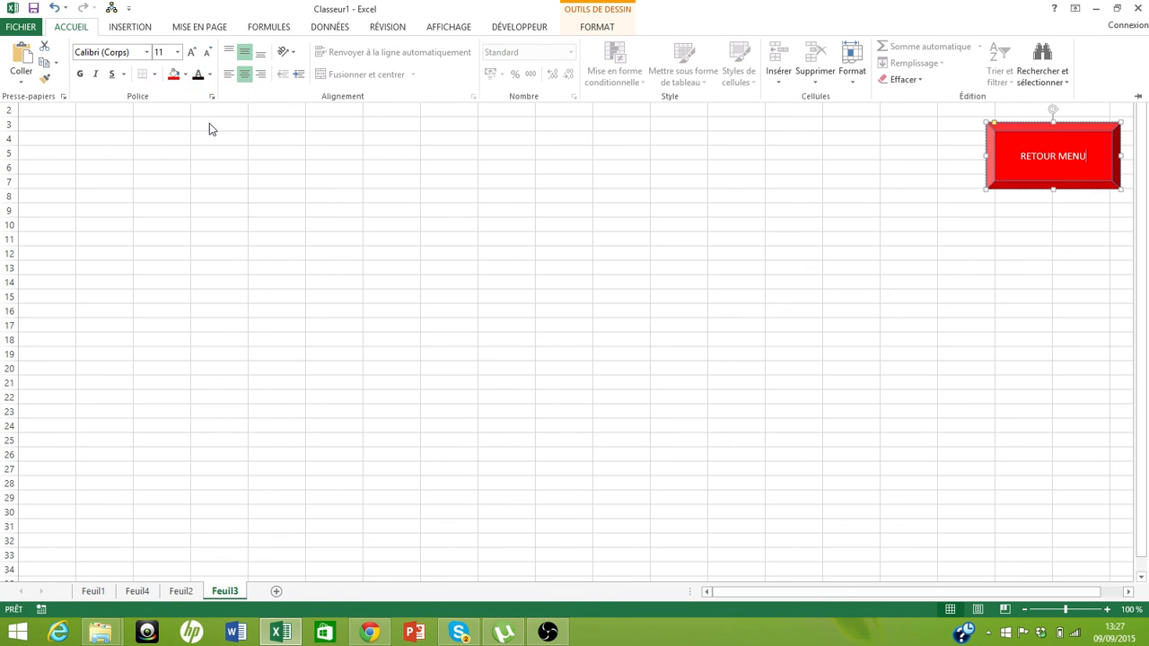
Select the RETOUR MENU label text and set its font colour to black
right_click(1055, 156)
click(1019, 140)
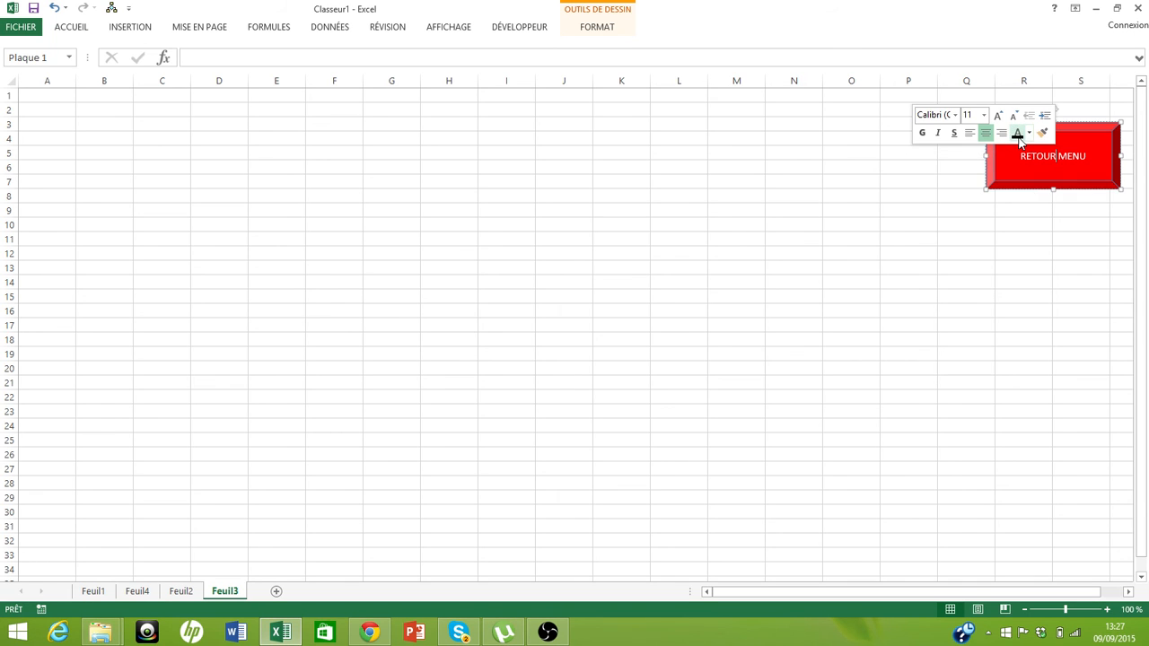
double_click(1038, 156)
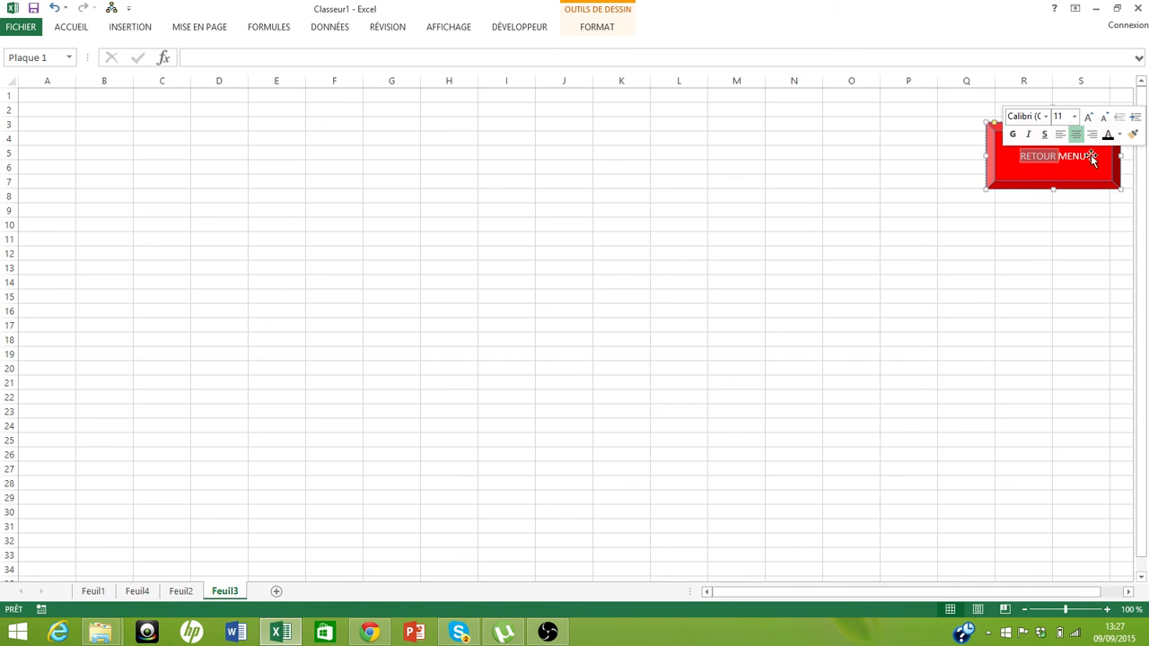
key(Escape)
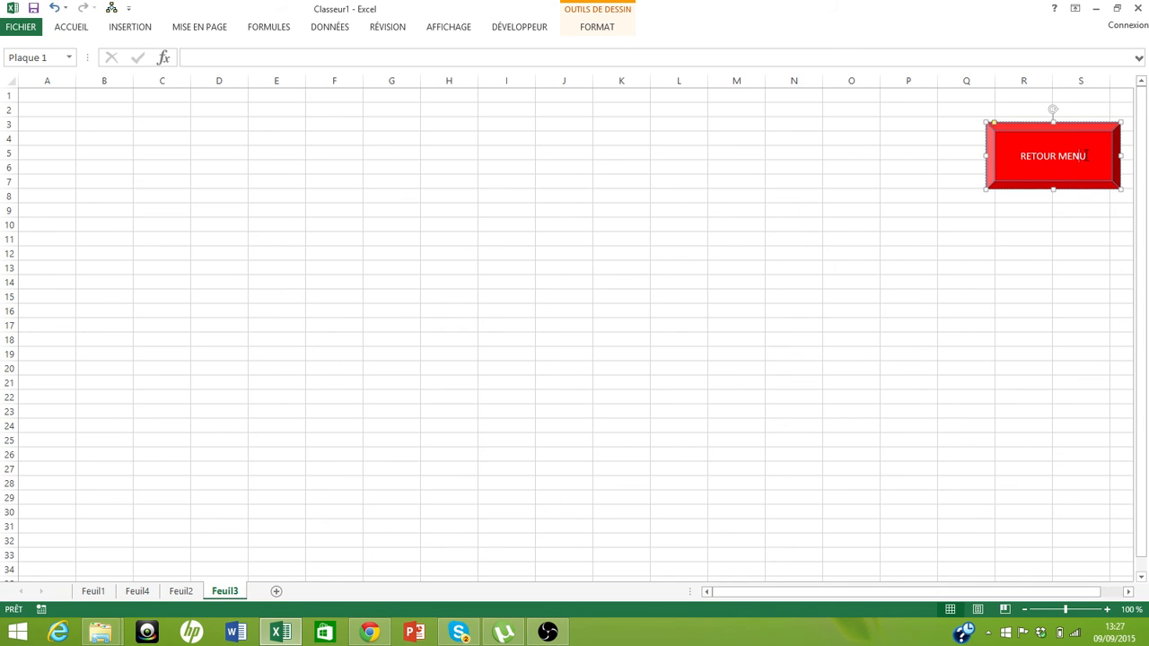
drag(1086, 156, 1021, 156)
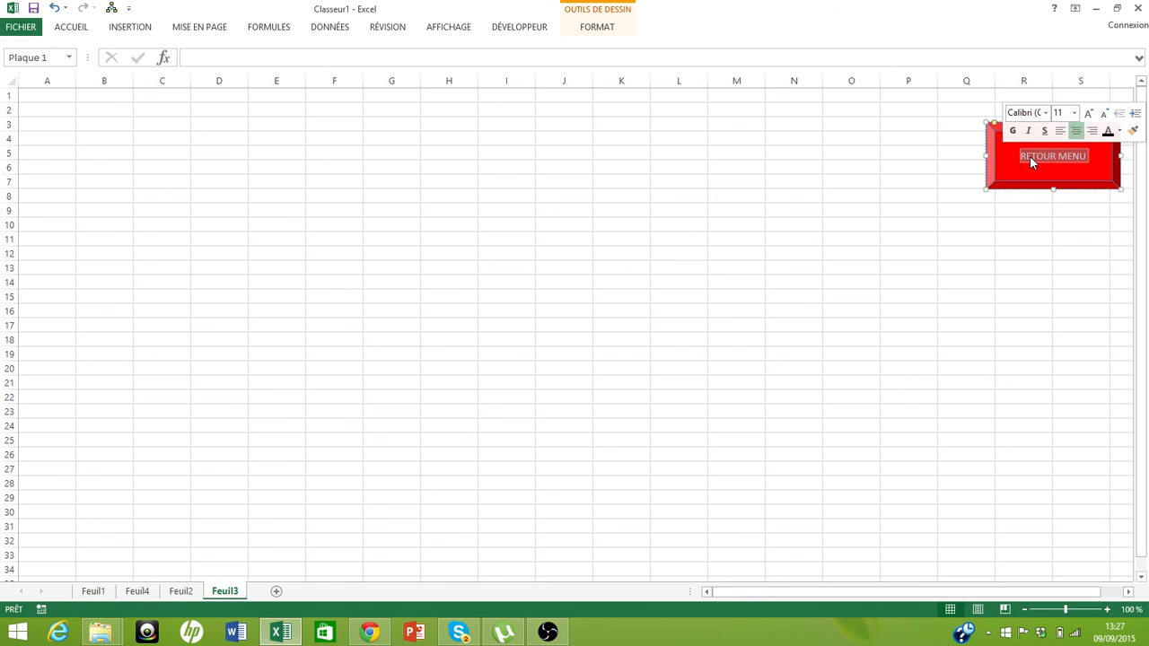
click(1119, 131)
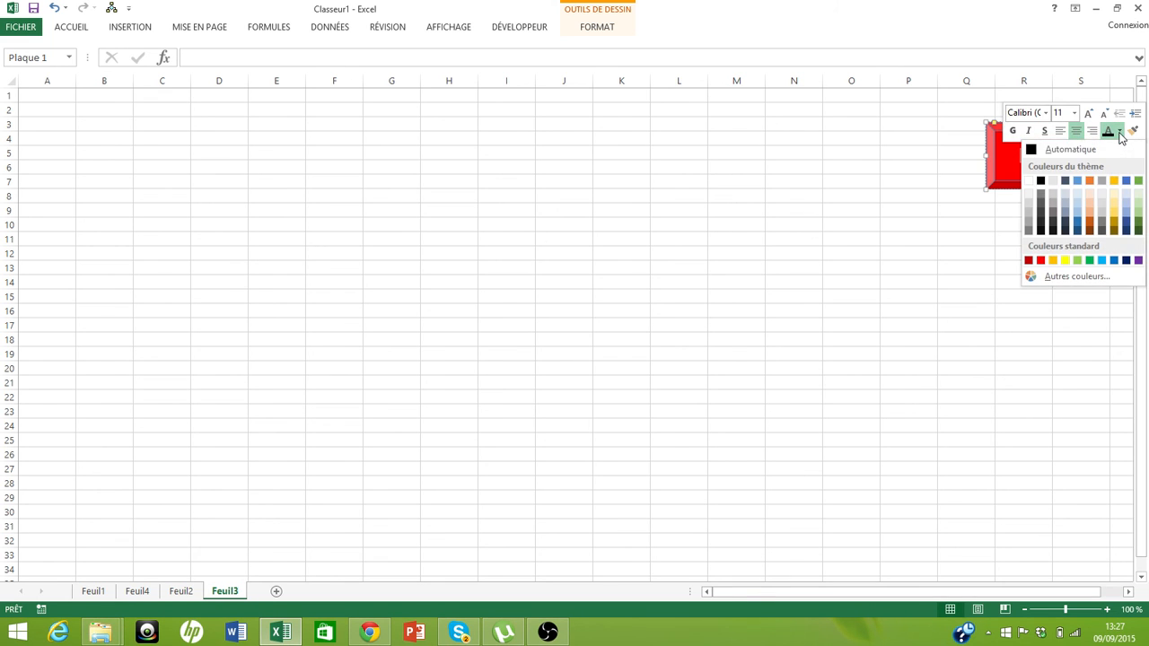
click(1040, 182)
click(913, 183)
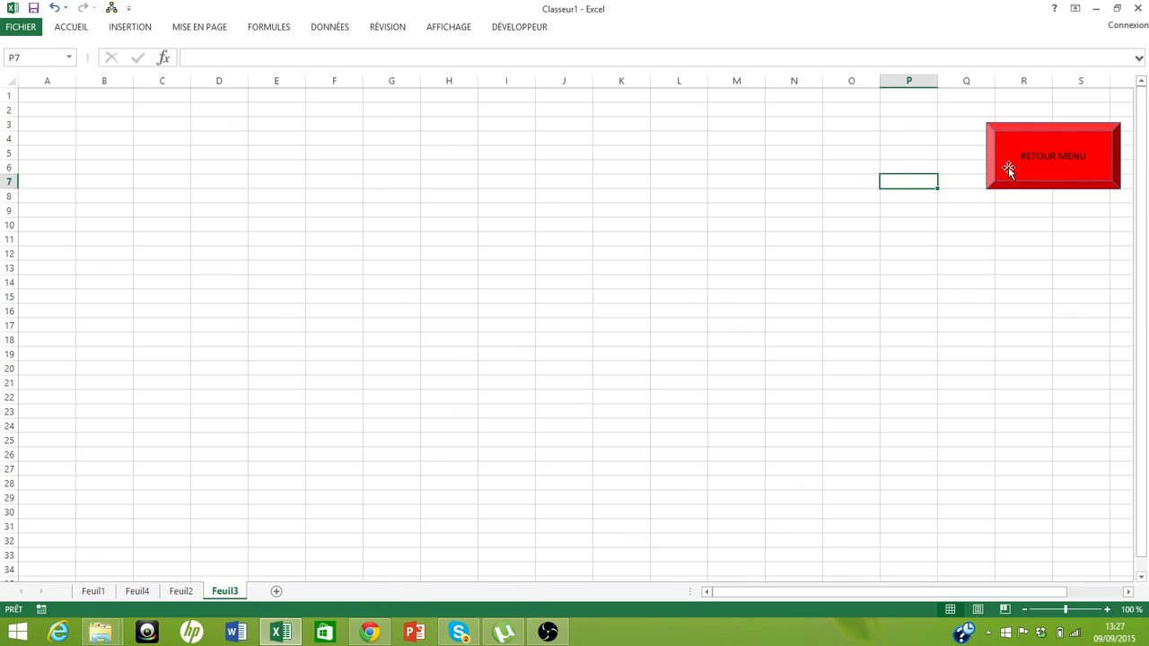
Set the RETOUR MENU label to 18 pt bold
click(1032, 155)
double_click(1032, 155)
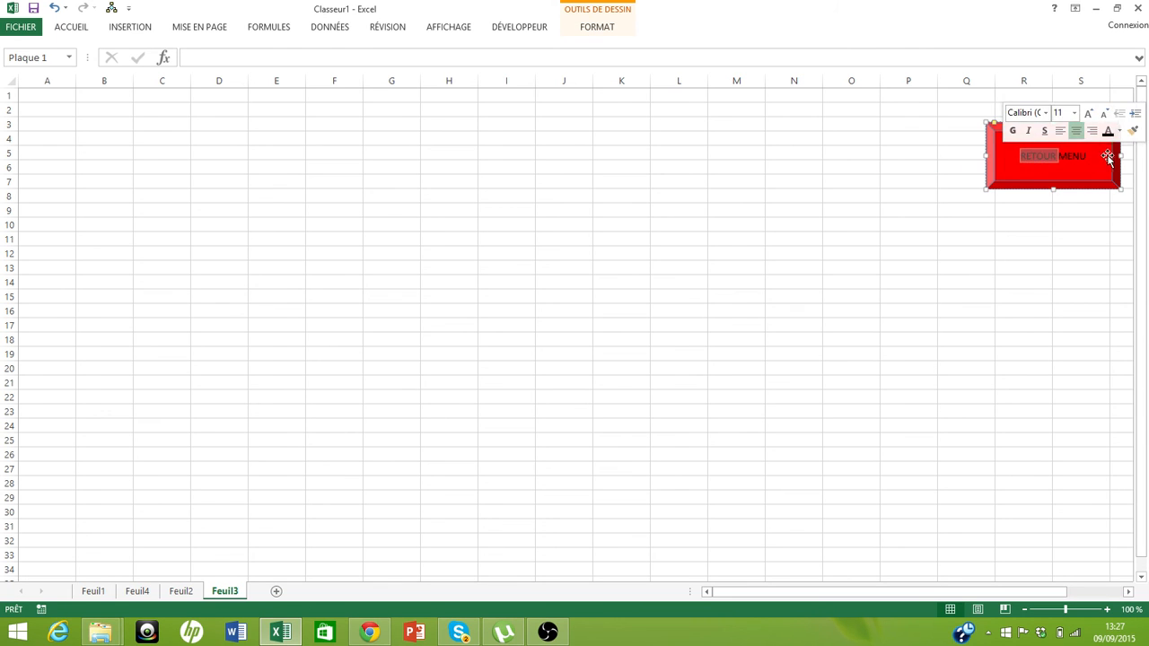
drag(1108, 156, 1102, 157)
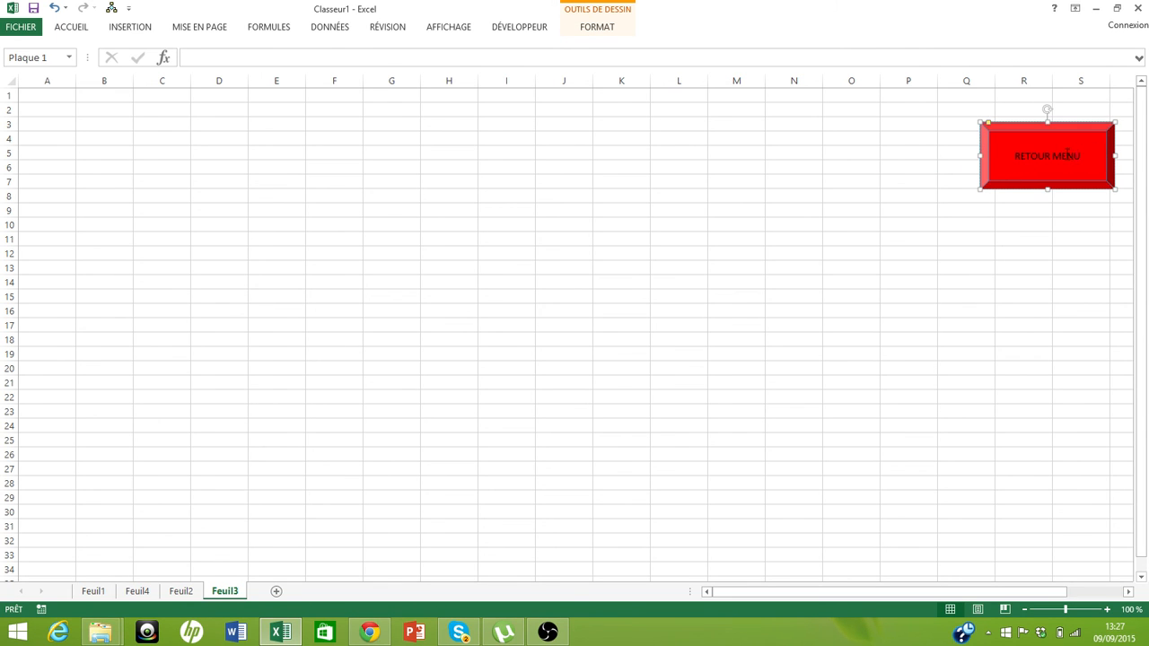
triple_click(1066, 155)
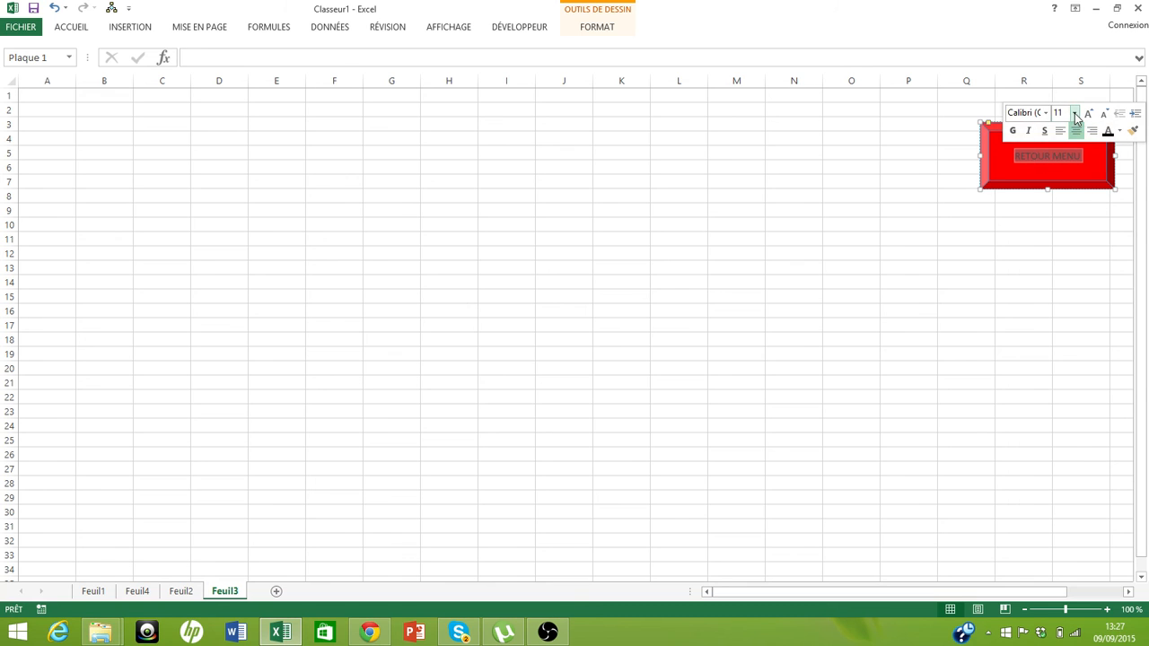
click(1075, 115)
click(1061, 276)
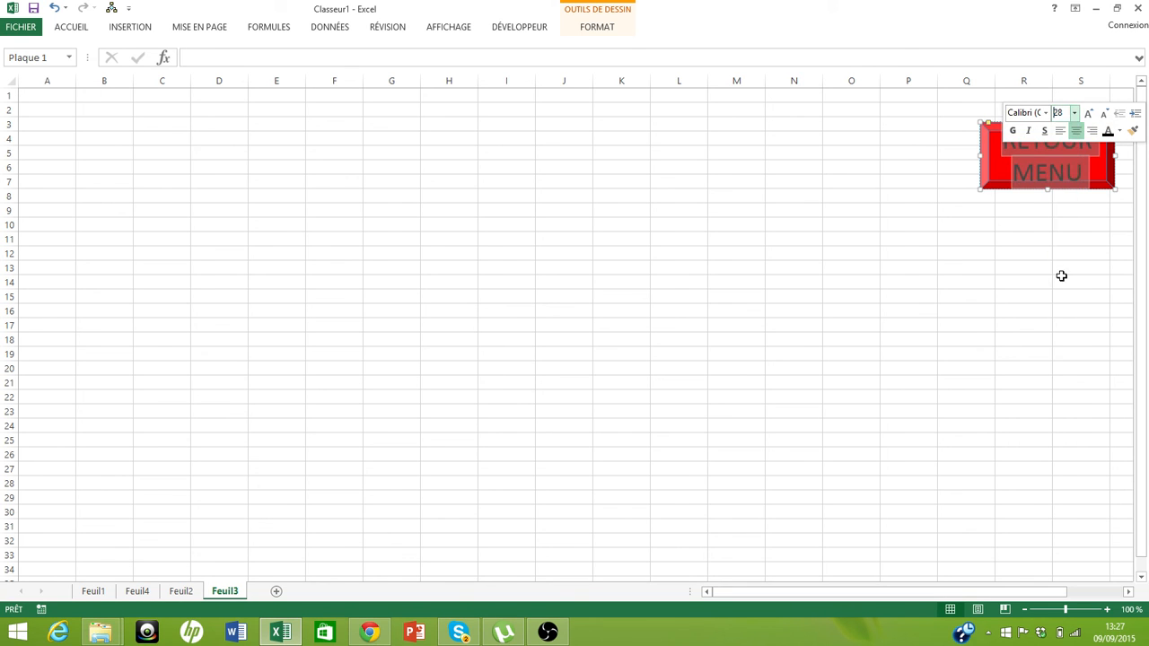
click(1074, 113)
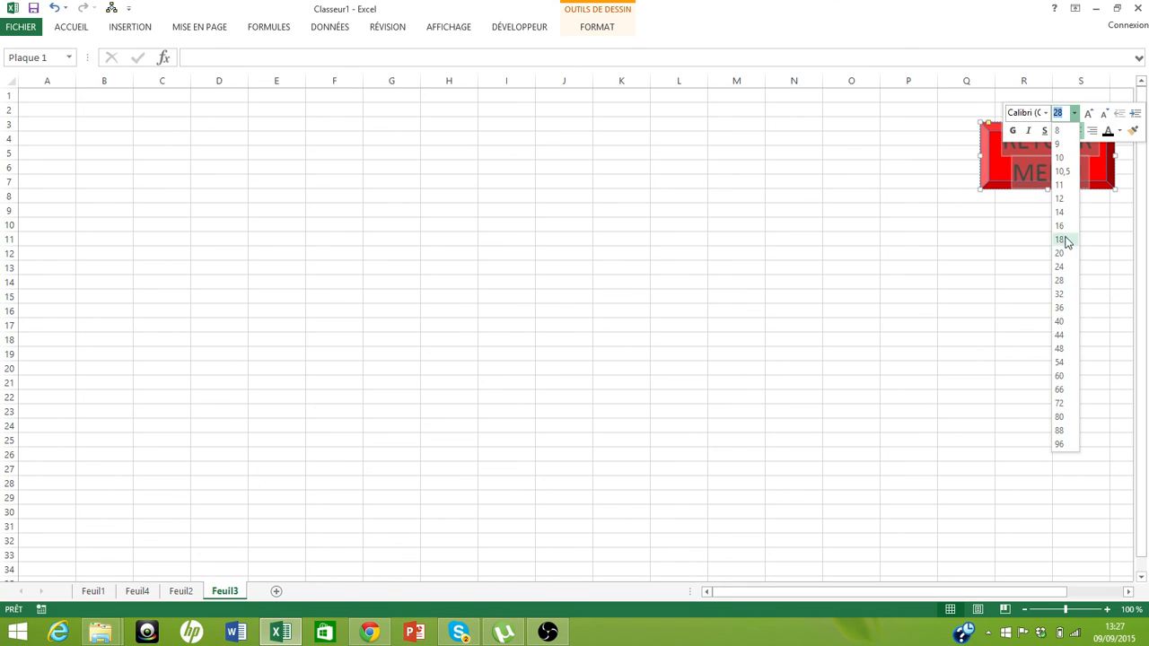
click(1064, 240)
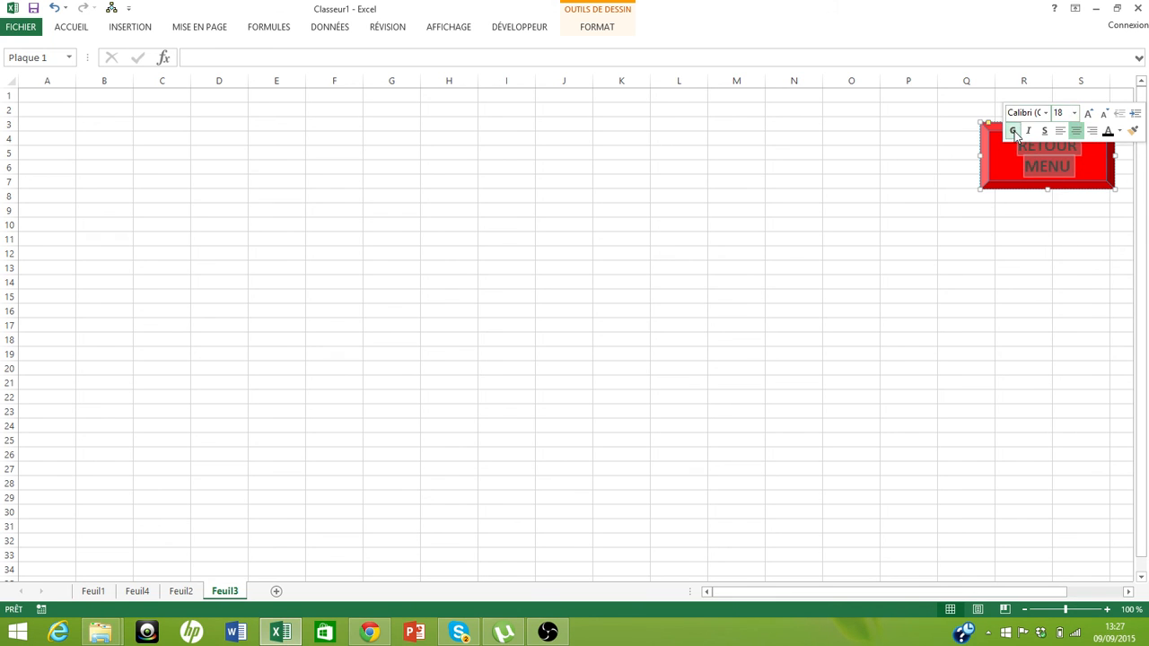
click(906, 295)
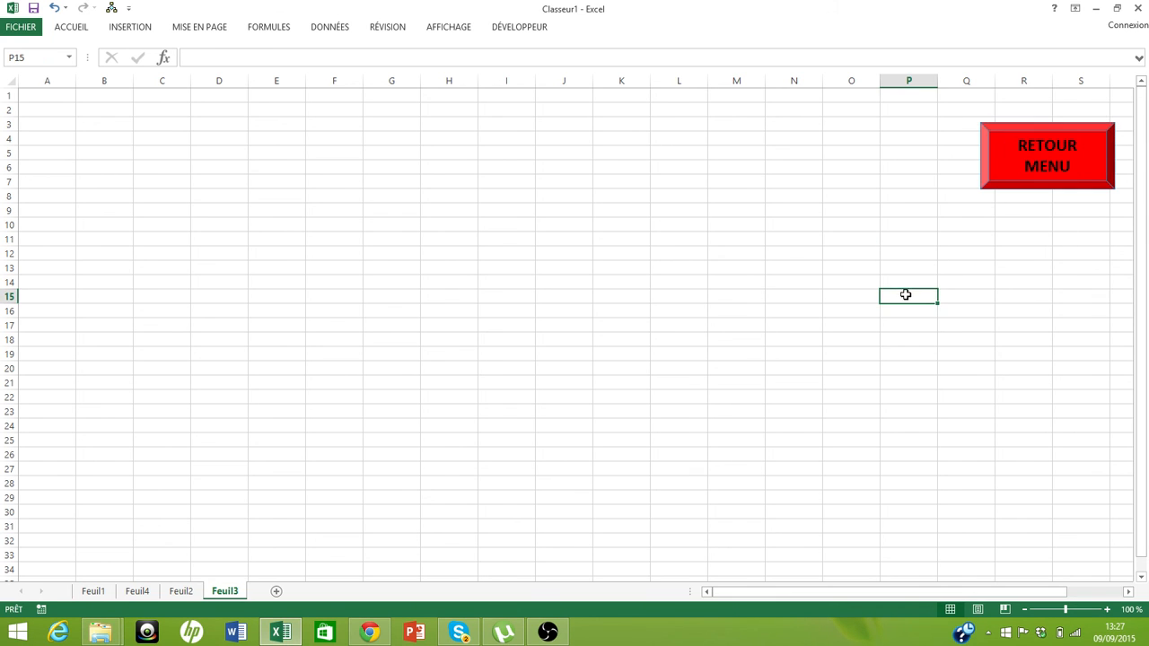
Hyperlink the RETOUR MENU button to the Feuil1 sheet
right_click(999, 162)
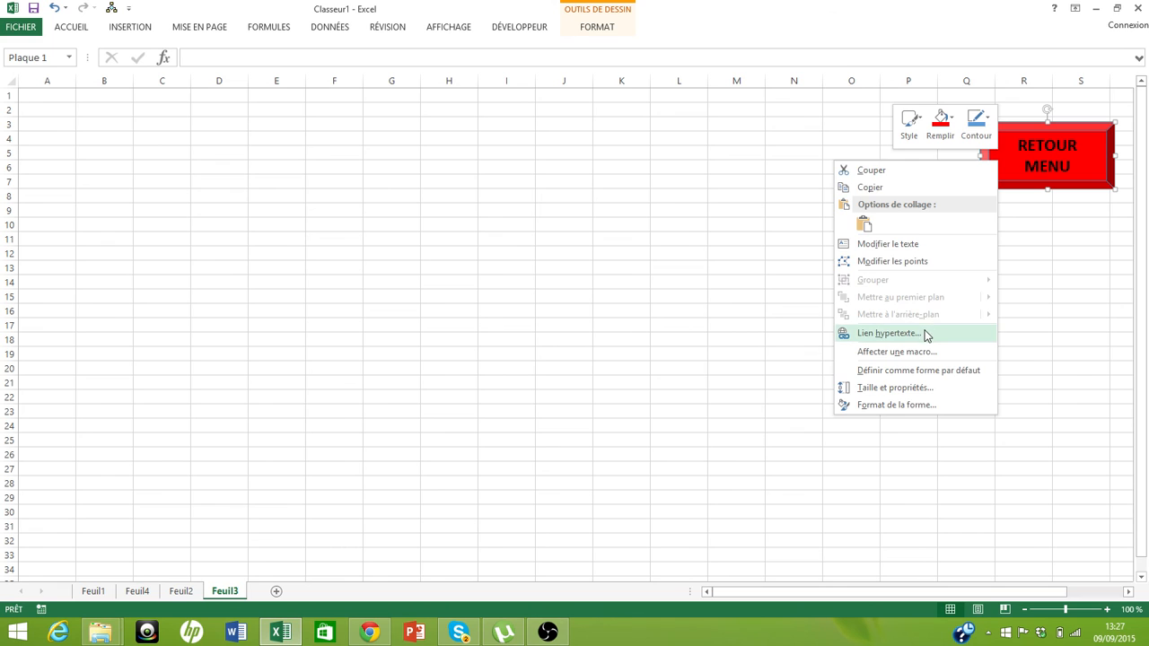
click(923, 332)
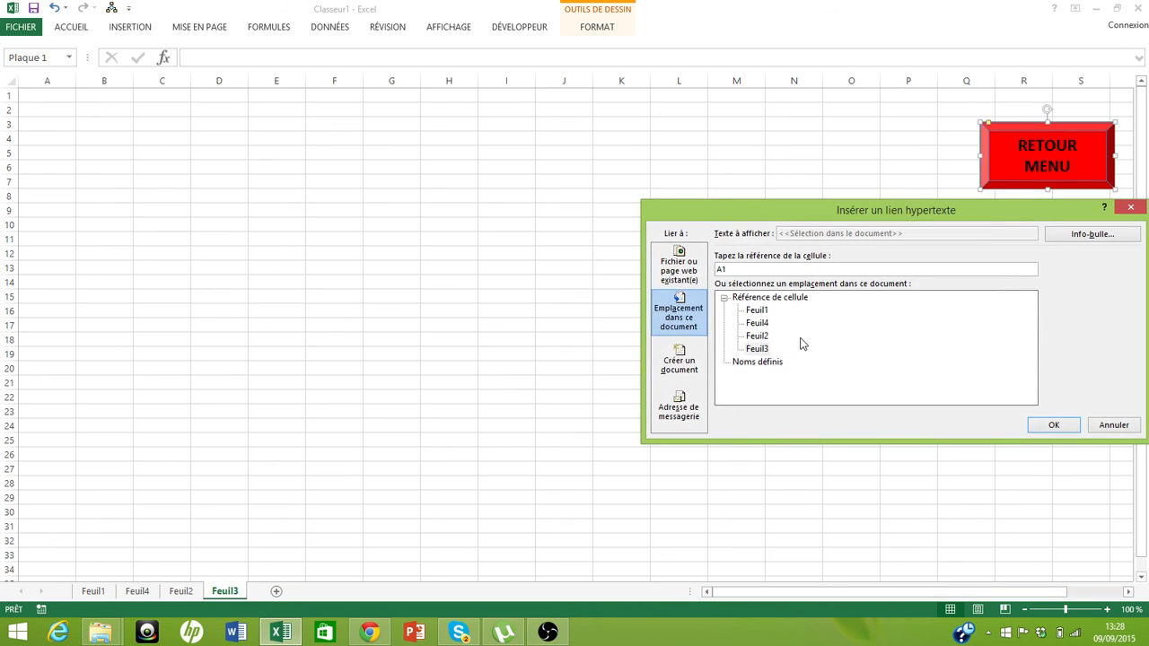
click(761, 312)
click(1055, 431)
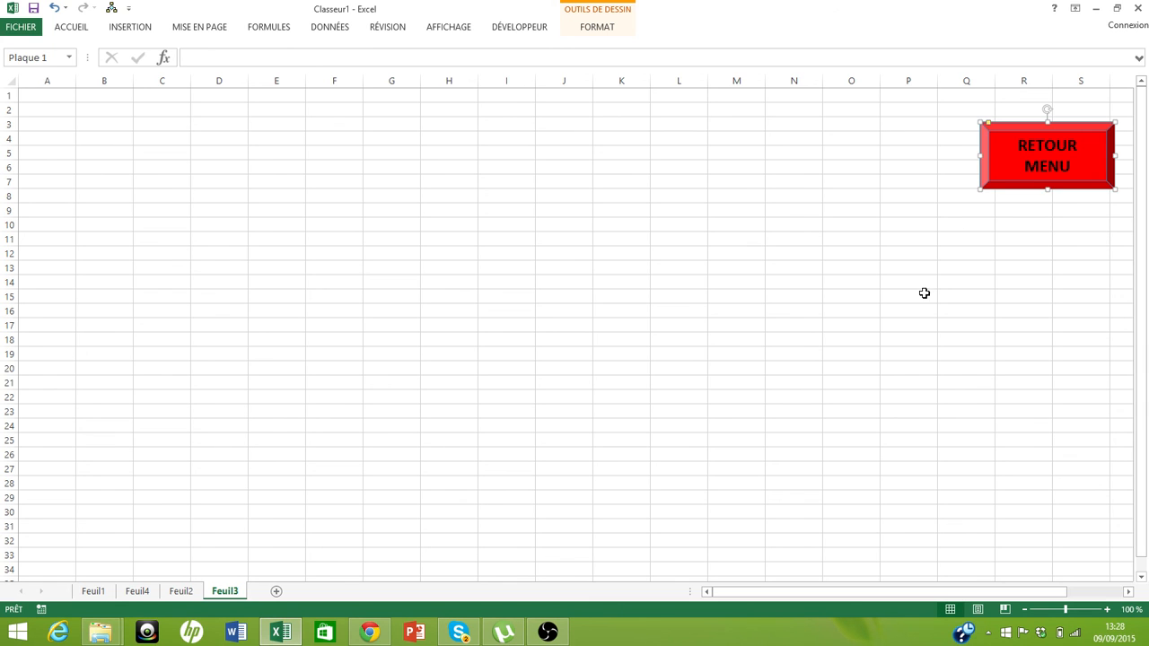
Follow the RETOUR MENU link to Feuil1 and check each sheet in turn
click(923, 293)
click(1013, 176)
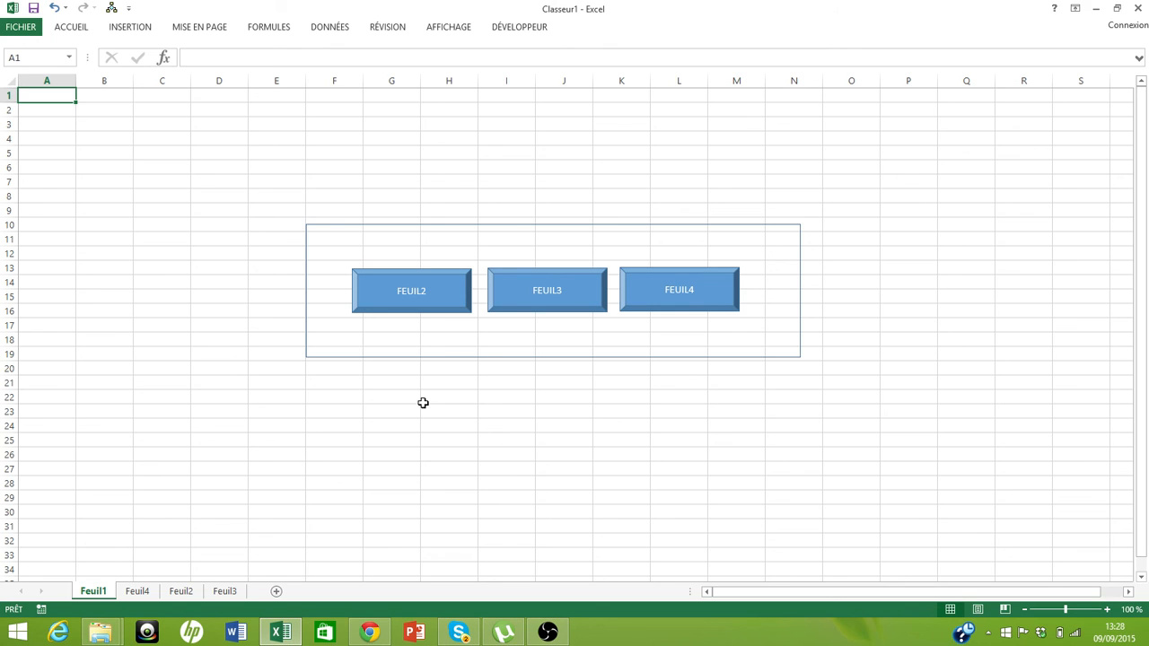
click(130, 596)
click(178, 594)
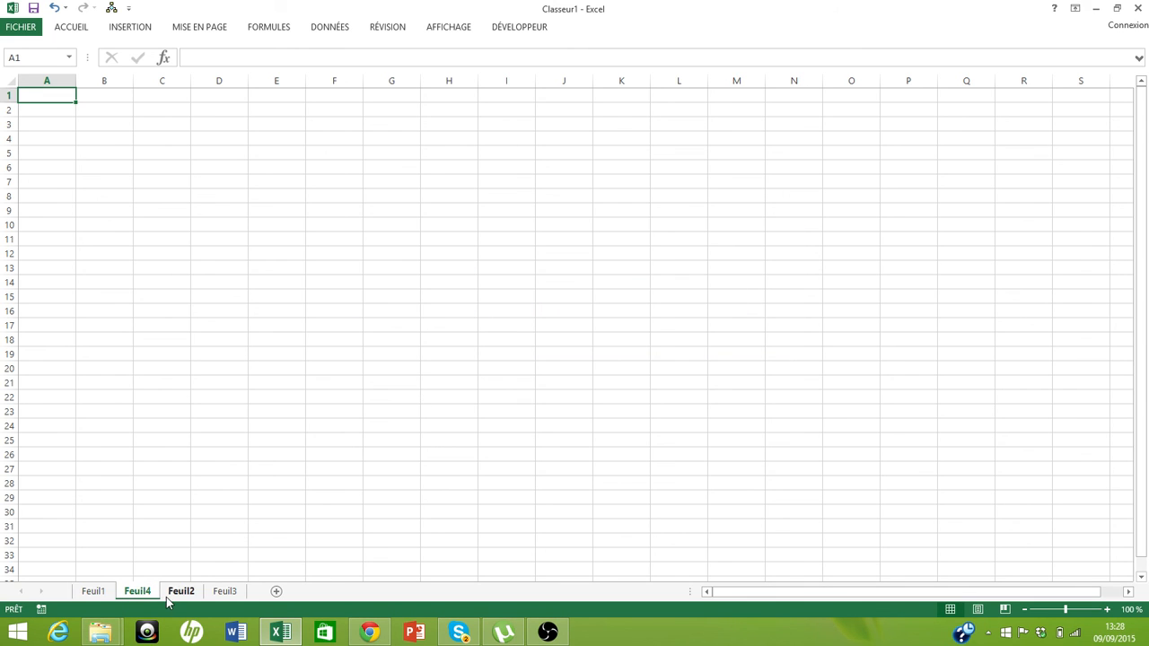
click(215, 594)
click(94, 592)
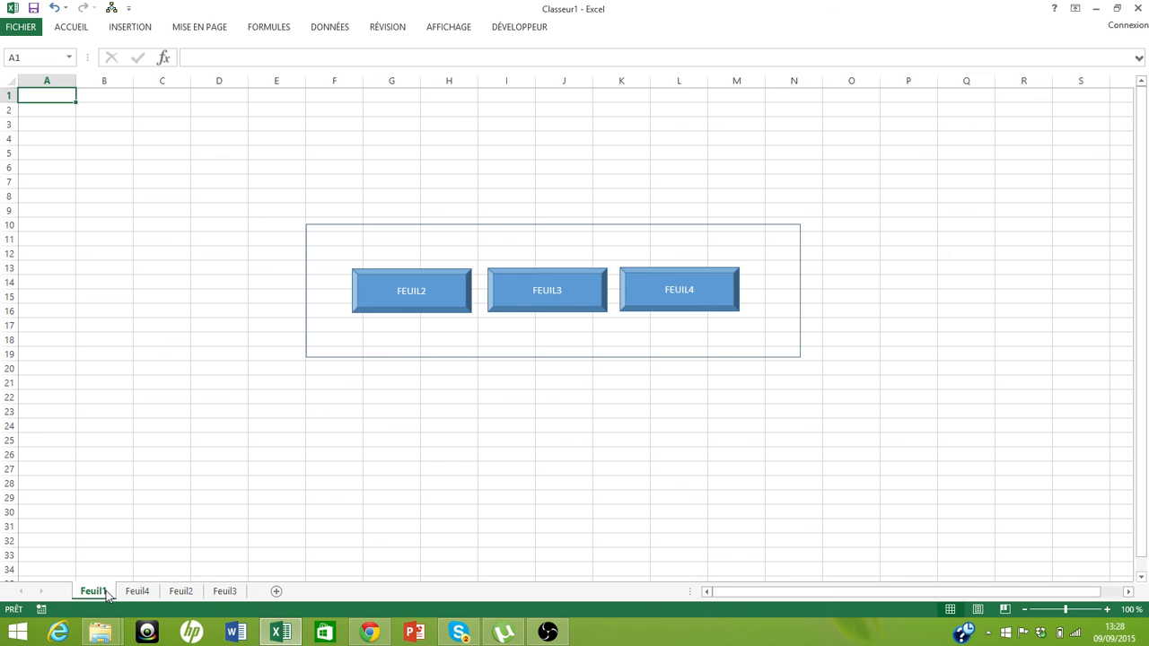